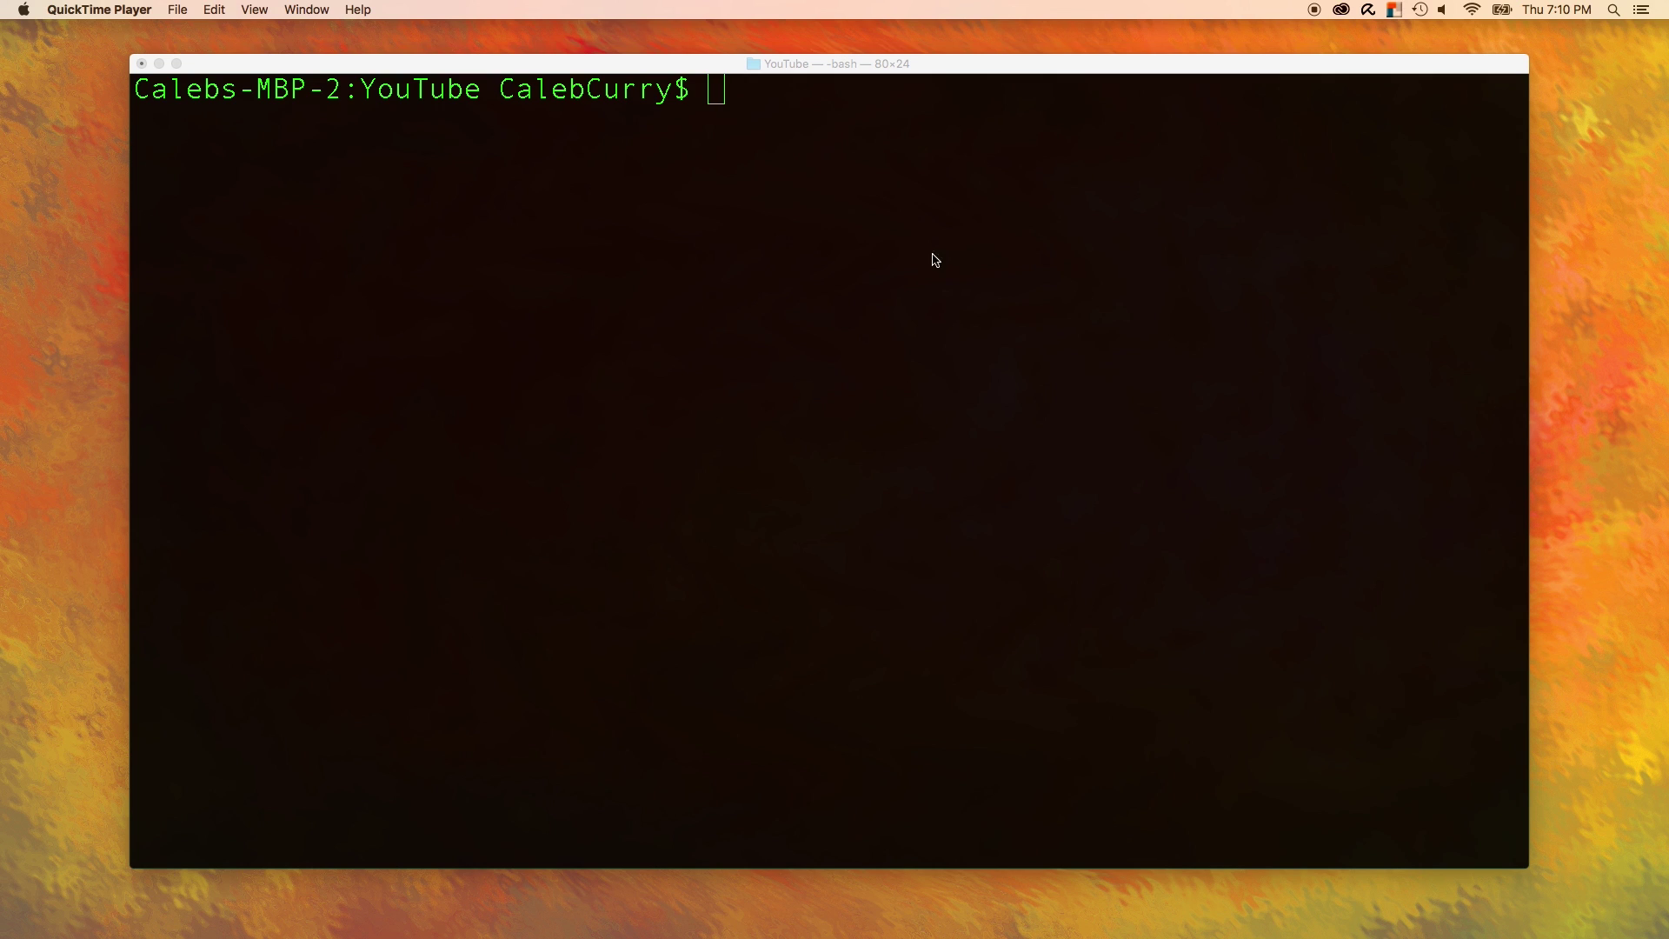
# Run the 'numeric data types' note line at the bash prompt, getting 'command not found'.
pyautogui.click(884, 277)
pyautogui.write('numeric a')
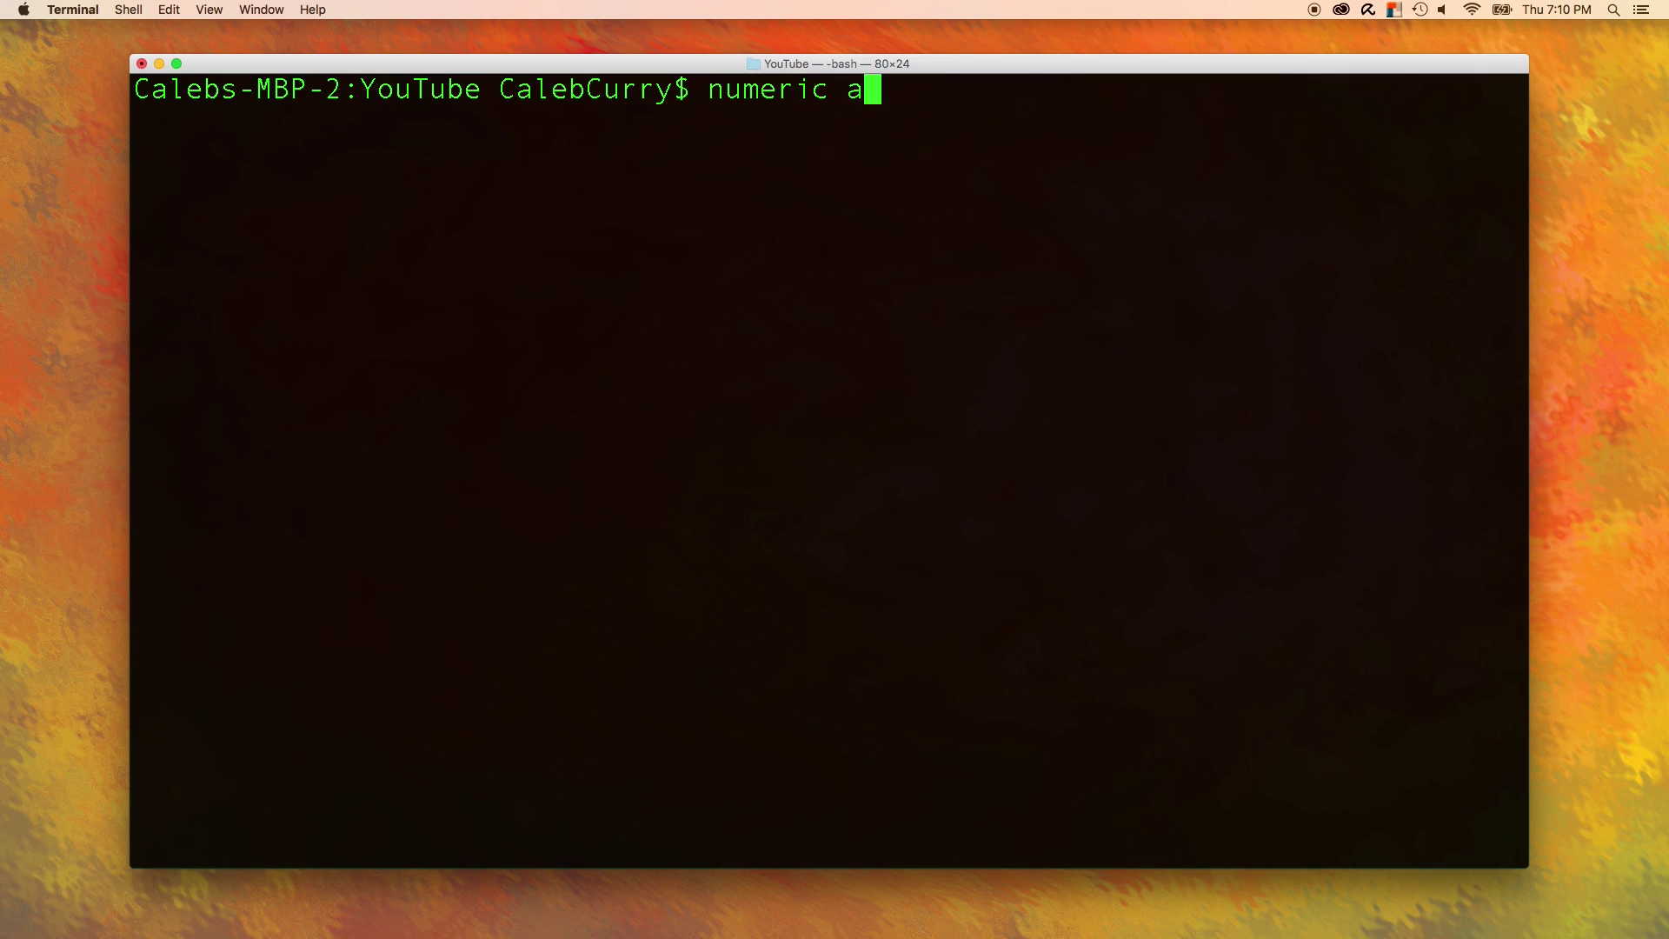
pyautogui.press('BackSpace')
pyautogui.write('data types')
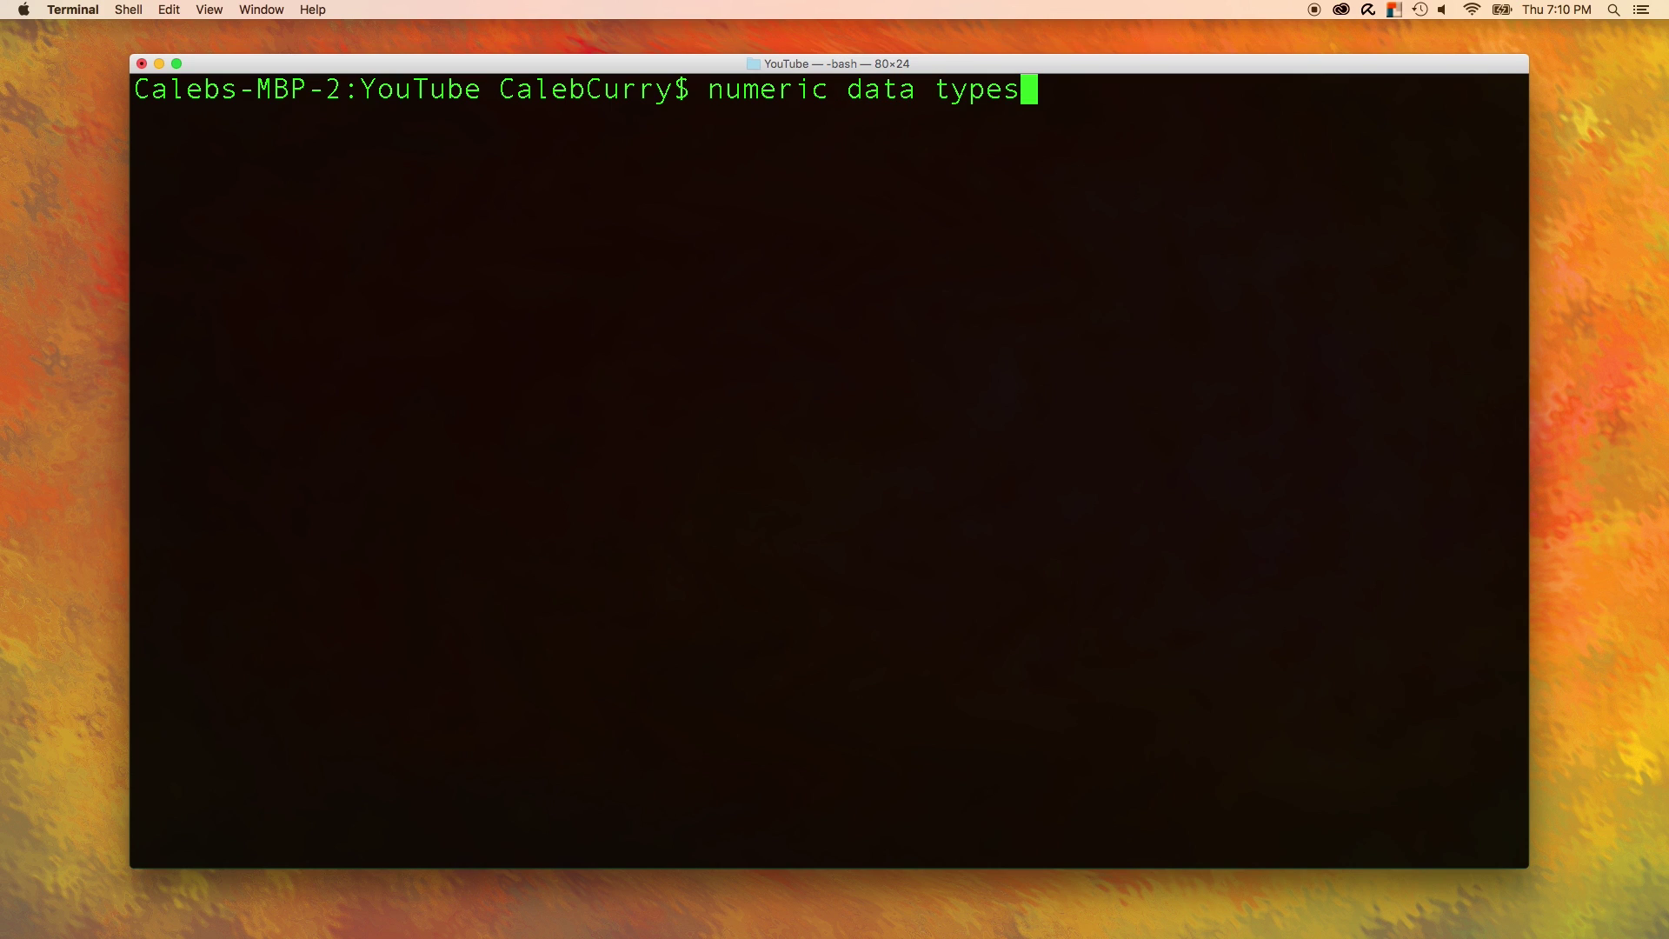
pyautogui.write(' - scie')
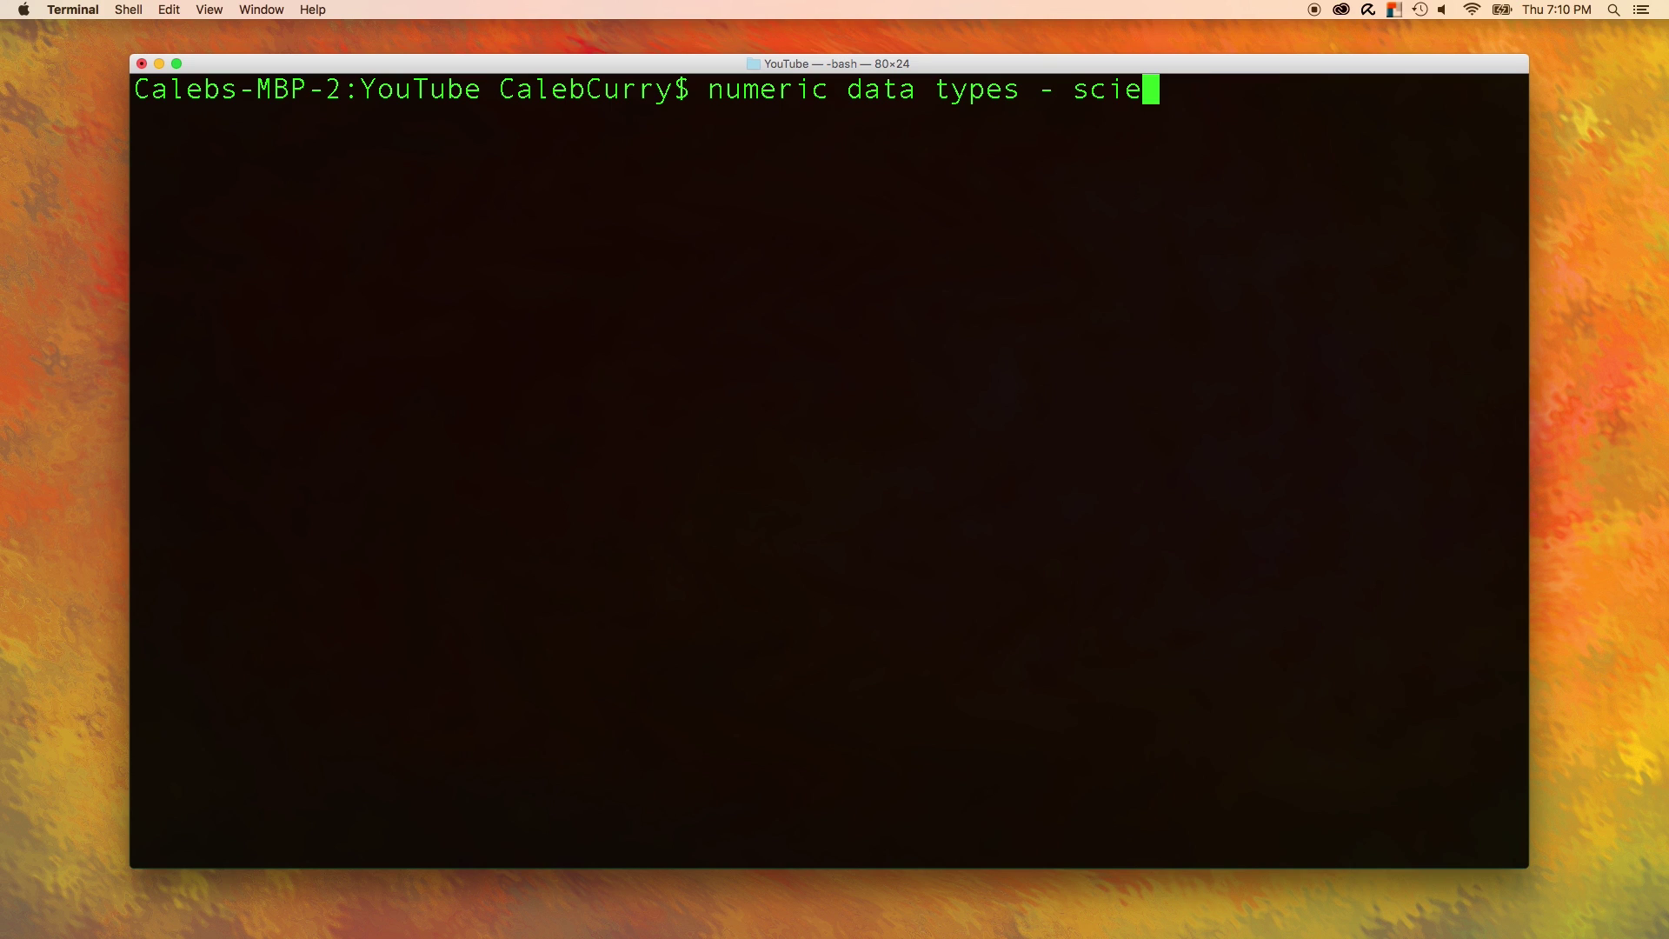
pyautogui.write('ntifcic non')
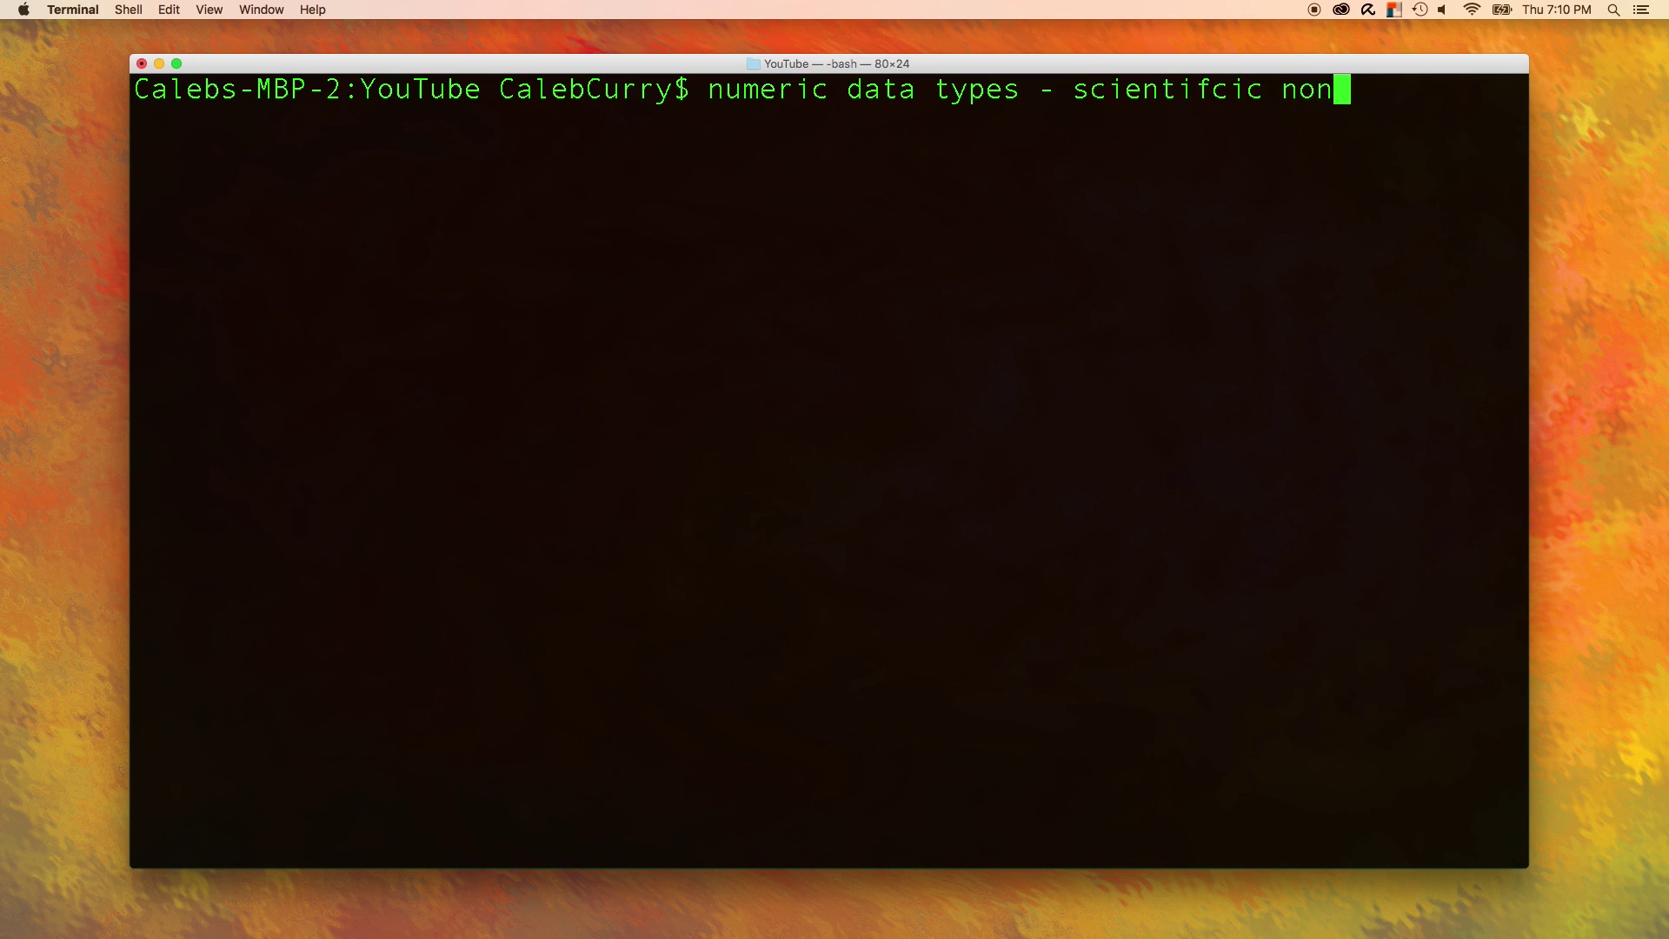
pyautogui.write('tatifjhgdf')
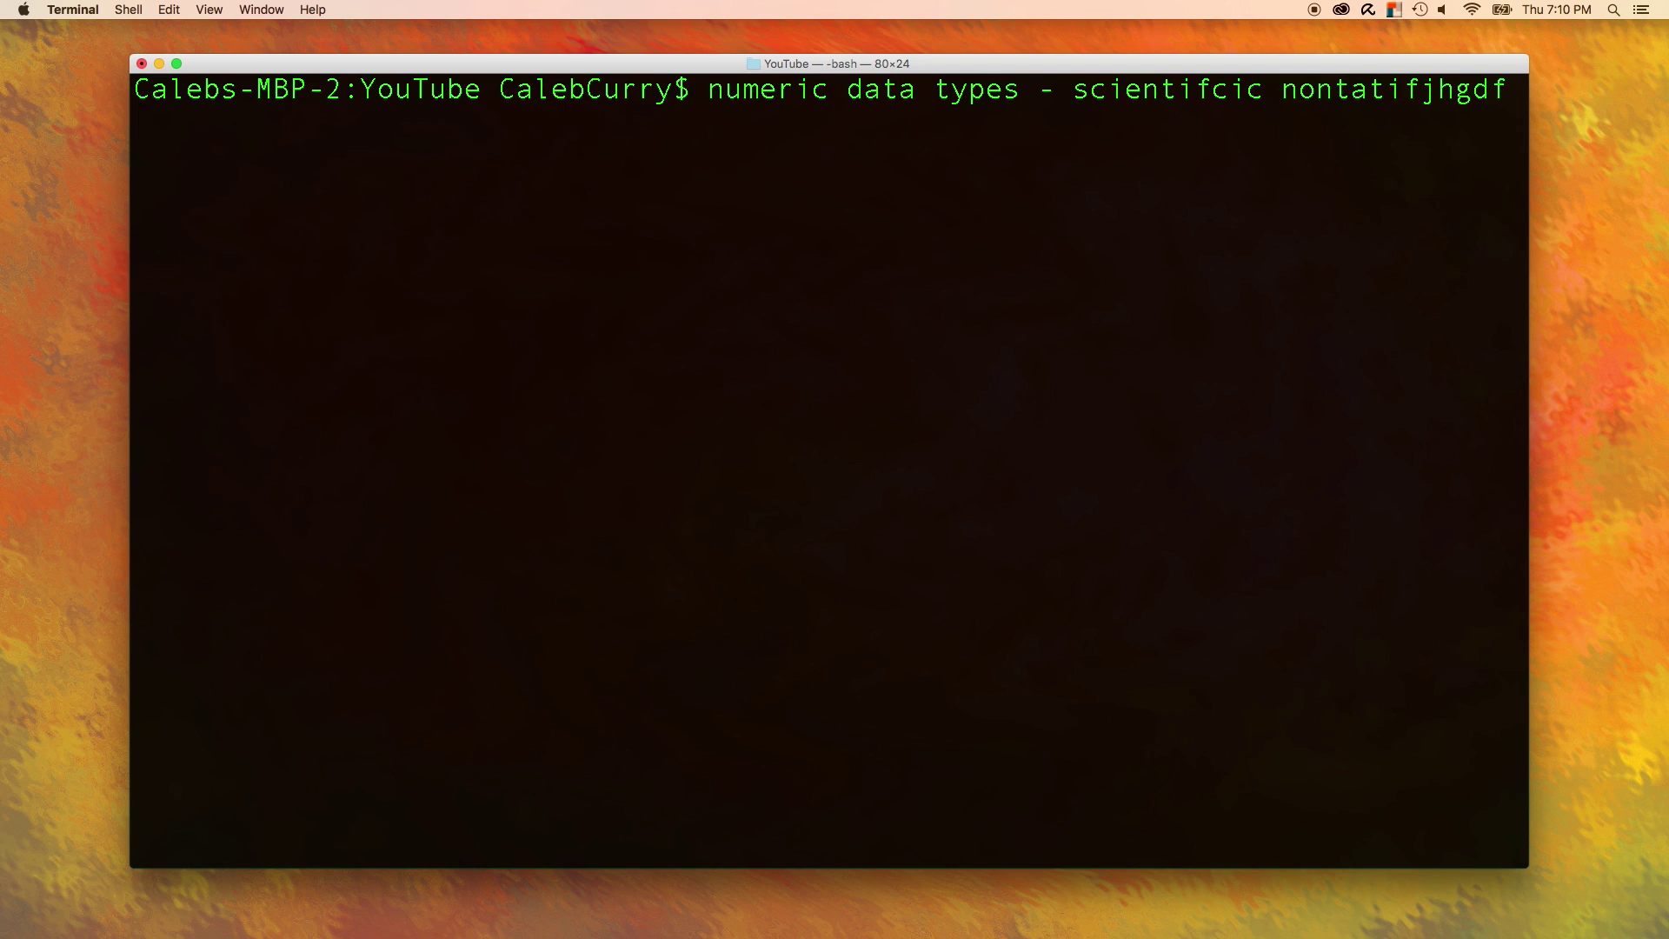
pyautogui.press('Return')
pyautogui.press('Return')
pyautogui.write('vim')
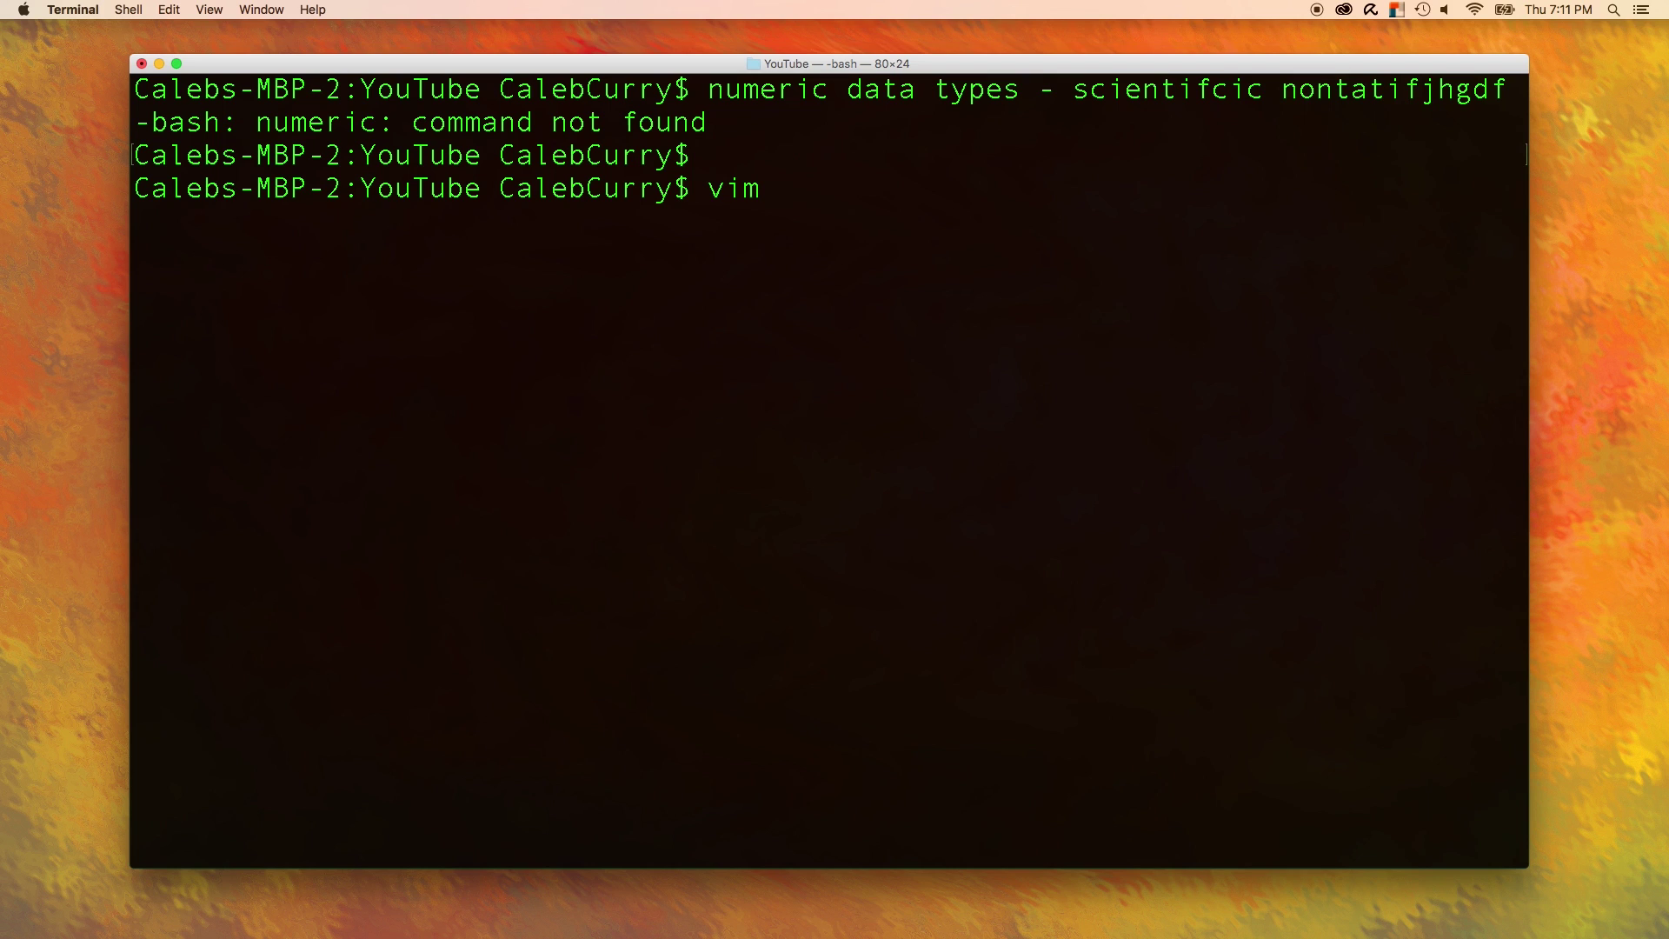
pyautogui.write(' NumericDataTy')
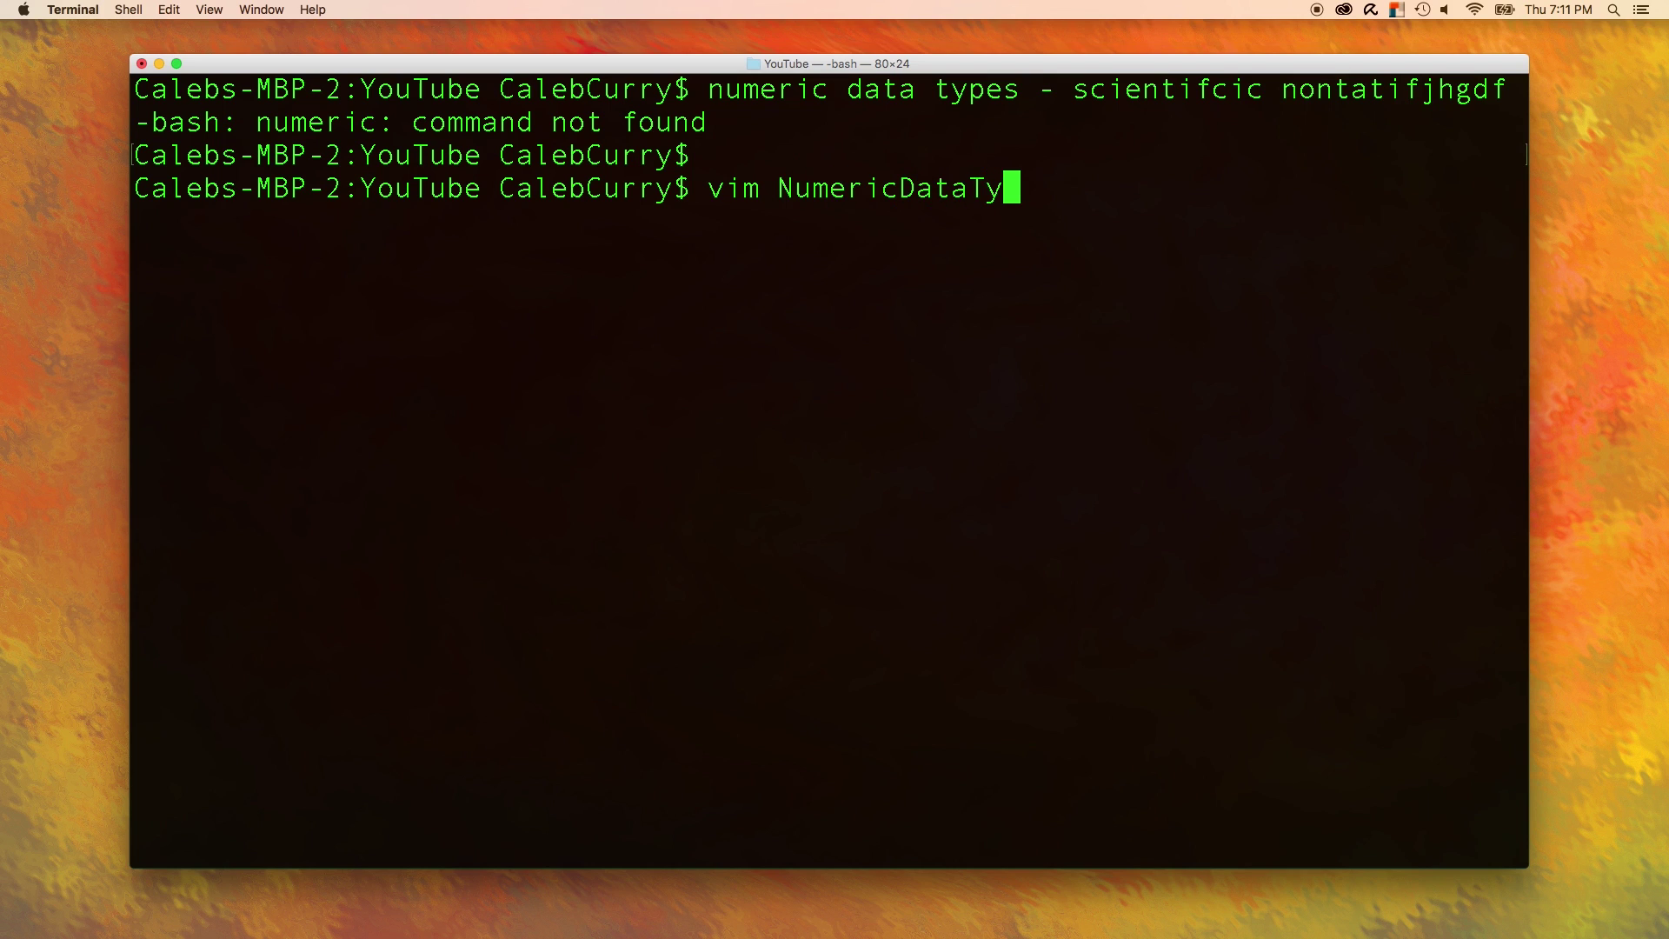
pyautogui.write('pes.c')
# Open NumericDataTypes.c in vim, showing the 14-line program with int dogs = 6.
pyautogui.press('Return')
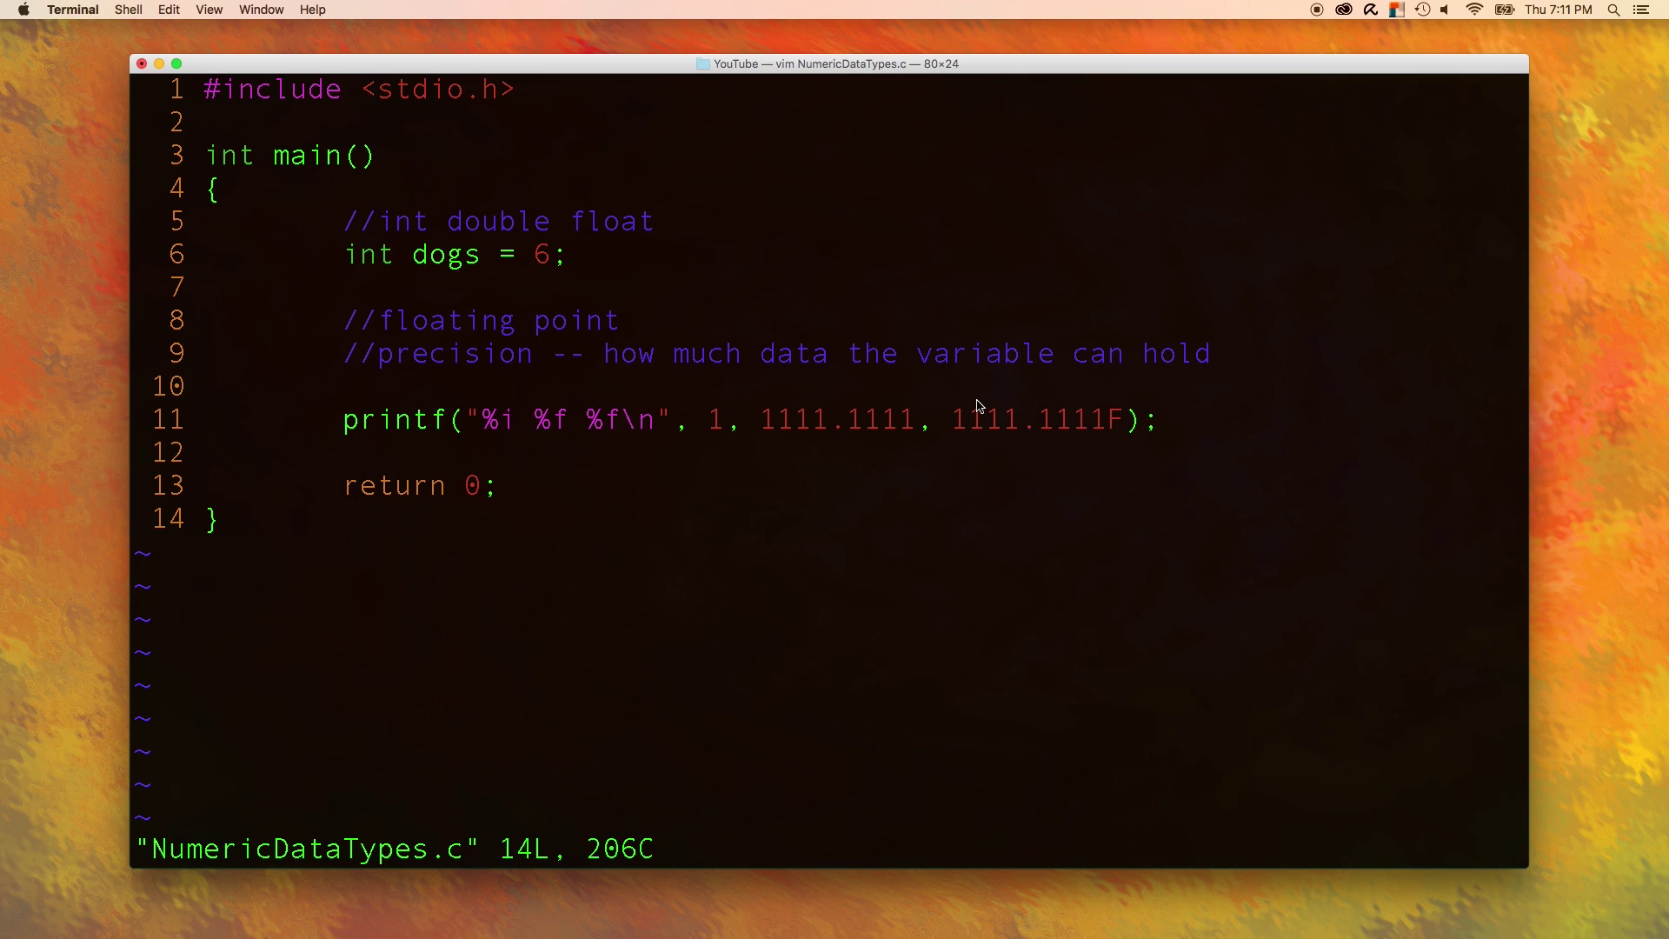
# Move the cursor down to the precision comment near line 9.
pyautogui.press('k')
pyautogui.press('j')
pyautogui.press('j')
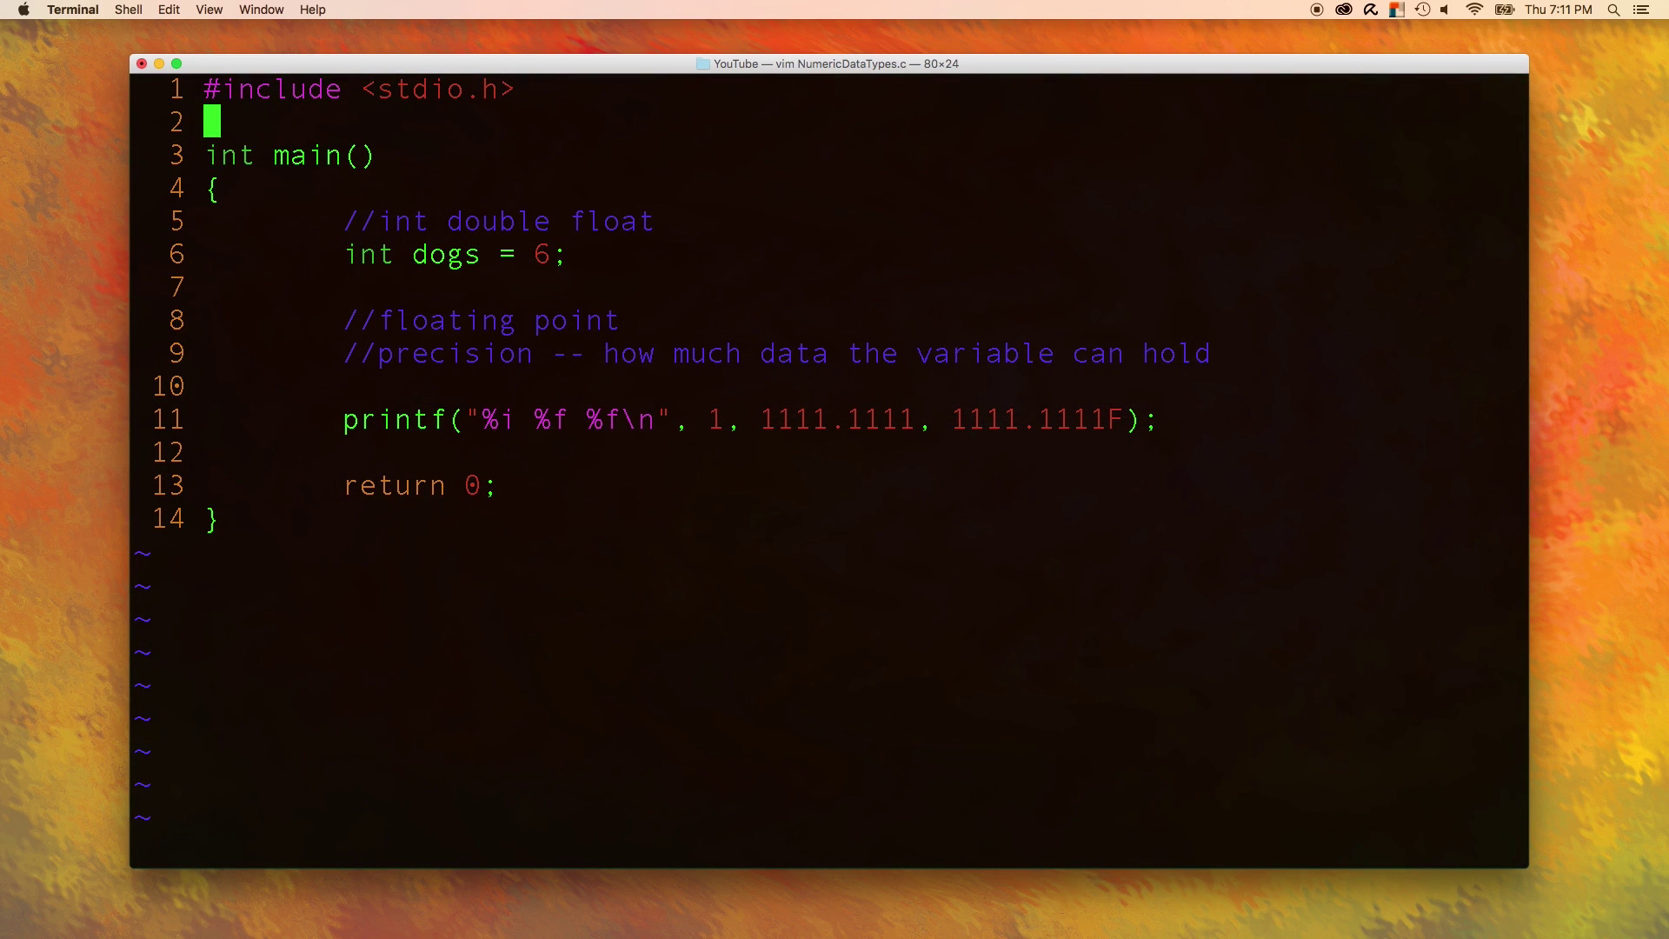
pyautogui.press('j')
pyautogui.press('j')
pyautogui.press('j')
pyautogui.press('j')
pyautogui.write('jo')
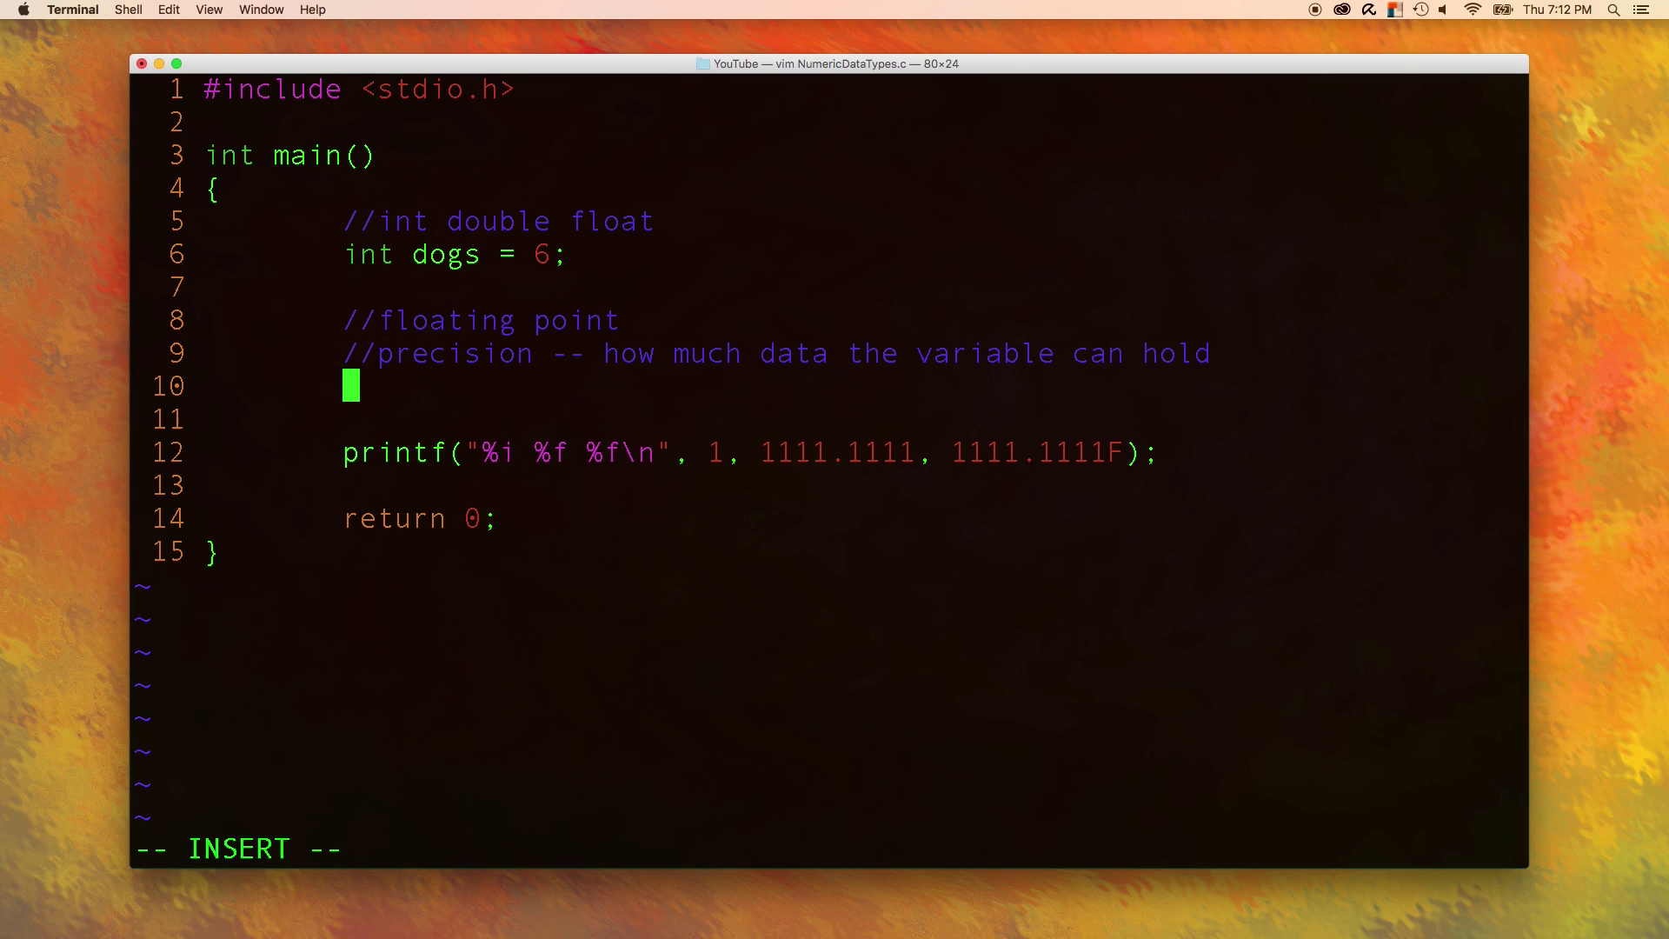
pyautogui.write('//stored in ')
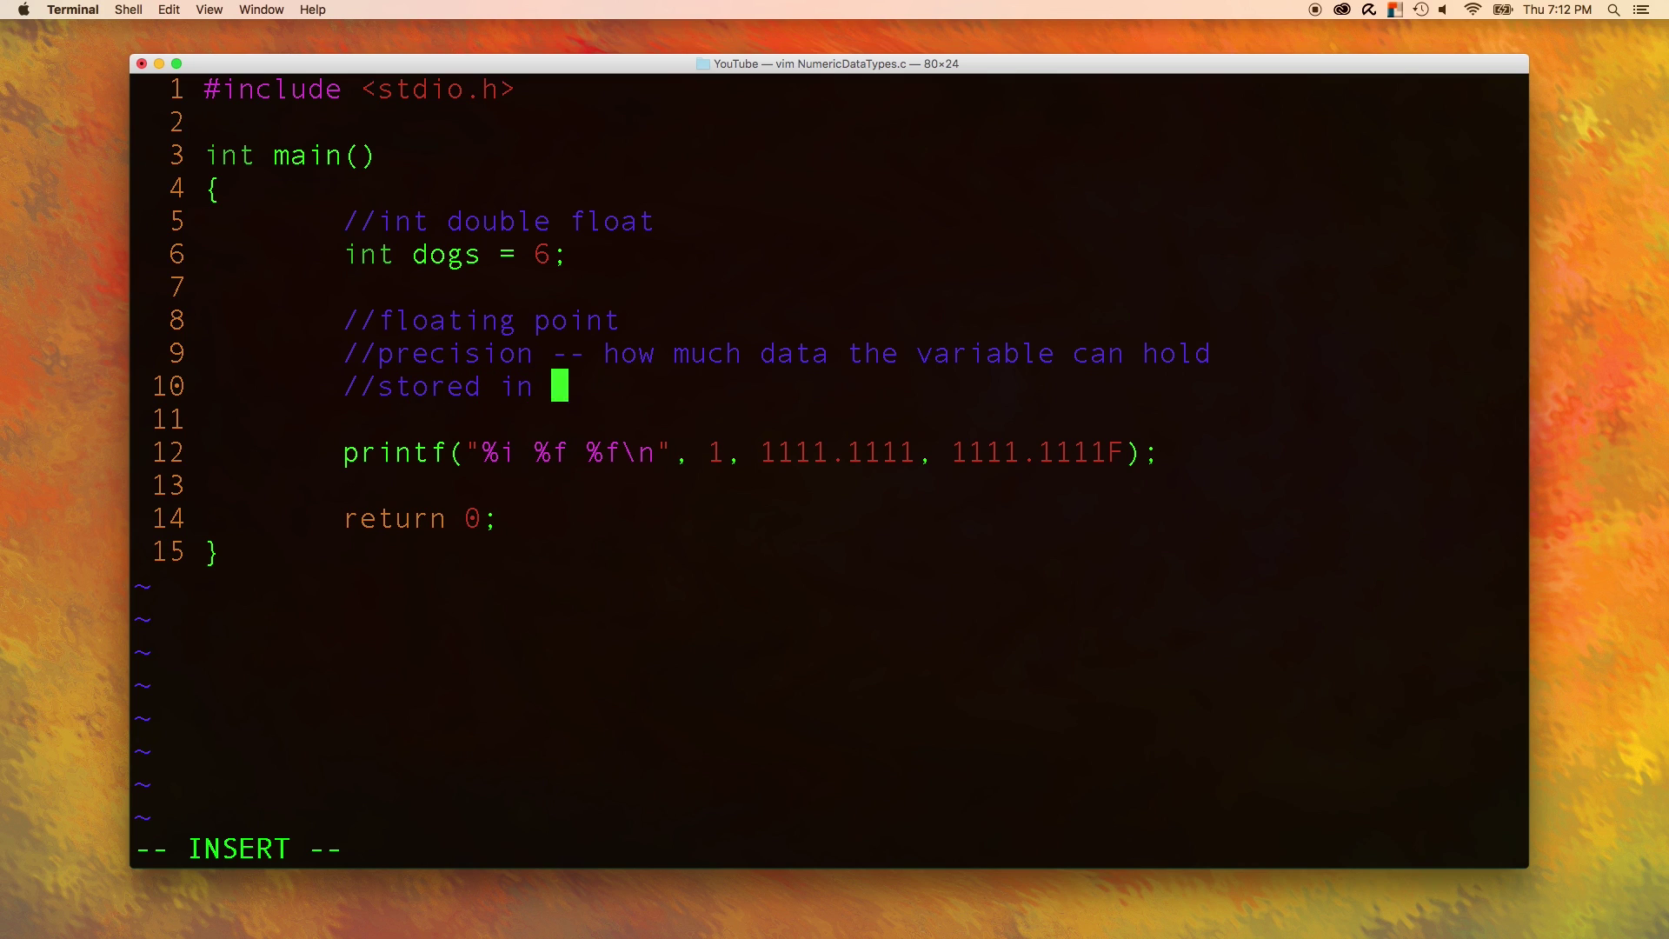
pyautogui.write('scientific notation')
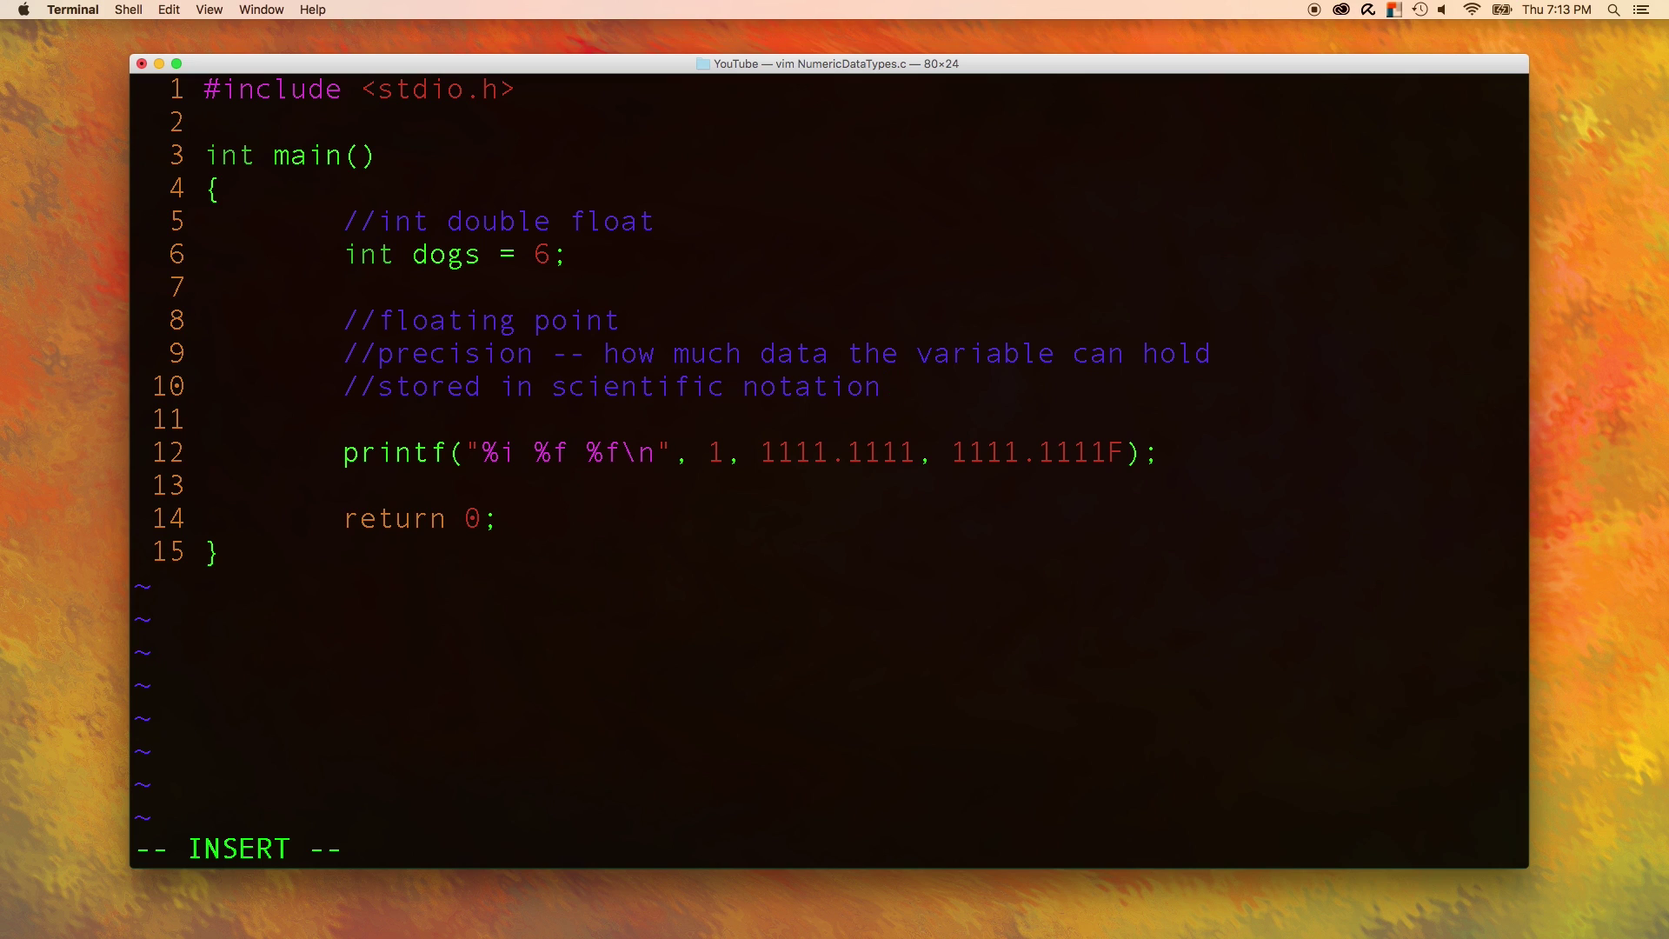
# Finish the comment line and add the 24000 example line below it.
pyautogui.press('Return')
pyautogui.press('Tab')
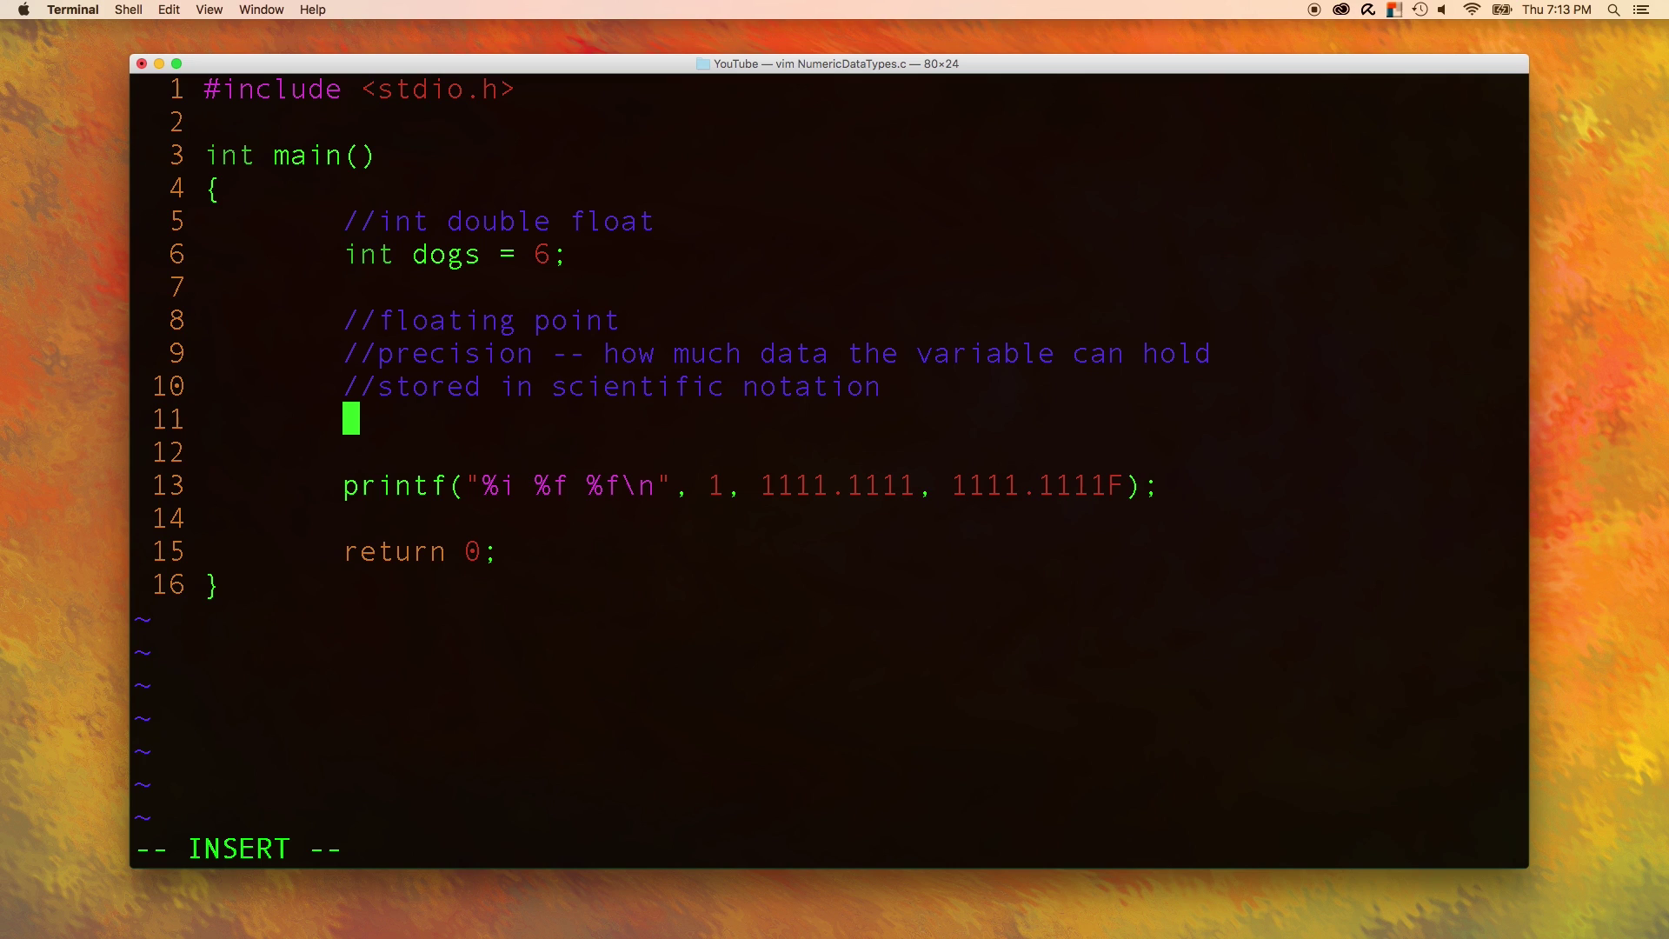
pyautogui.write('24')
pyautogui.write('000')
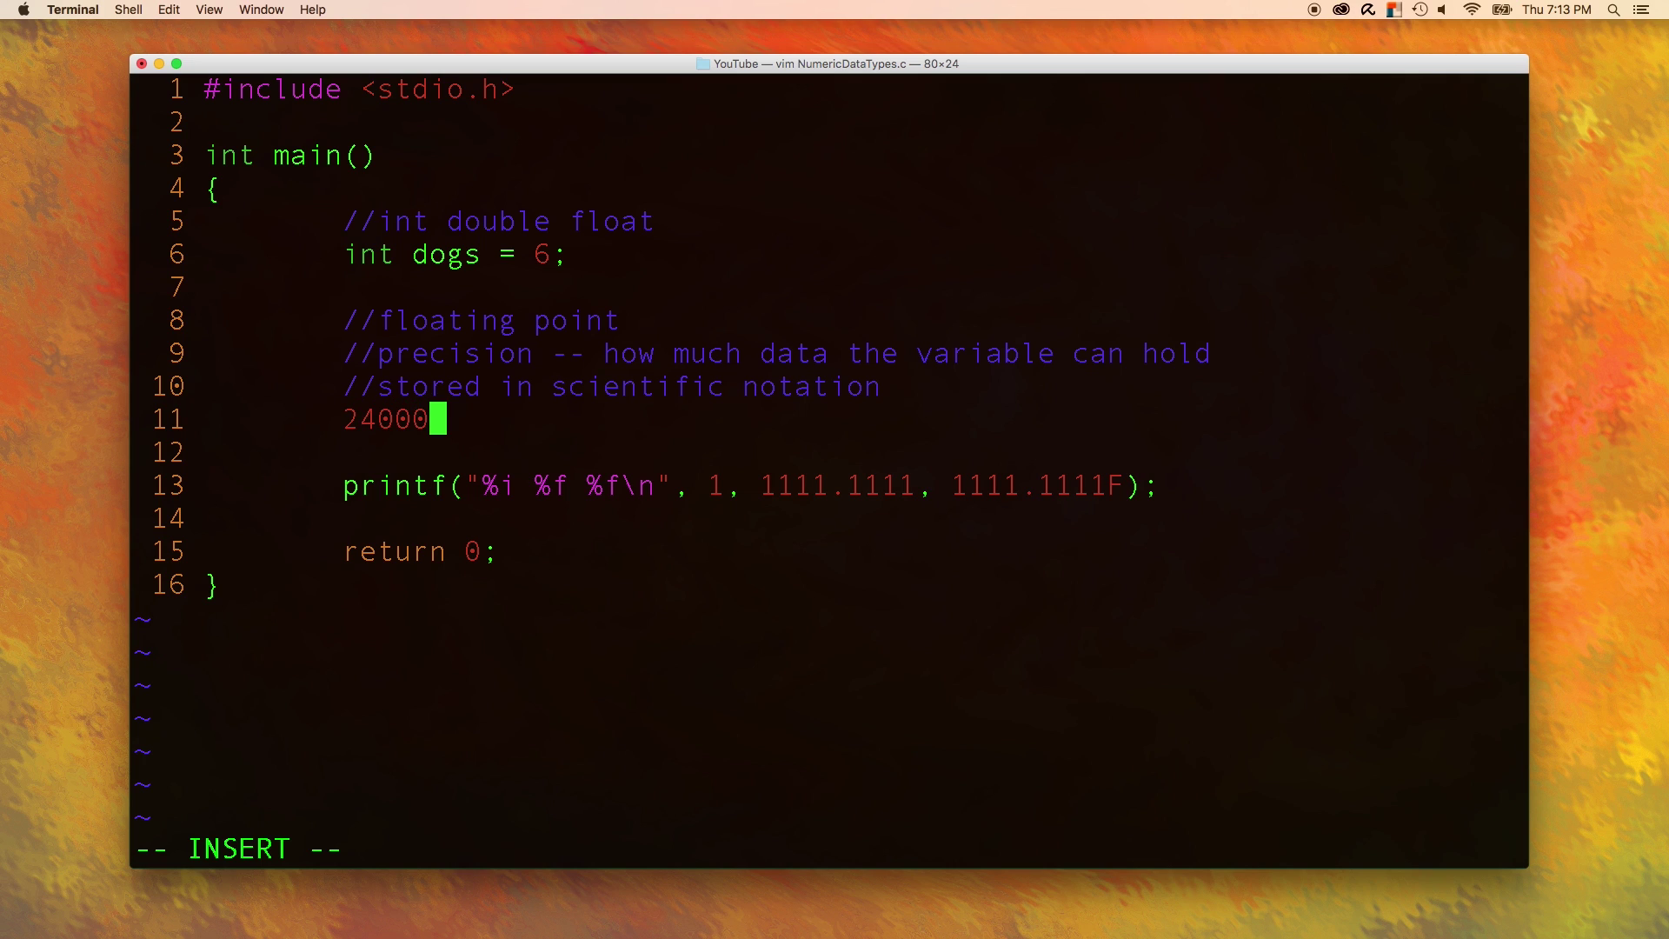
pyautogui.press('Return')
pyautogui.press('Tab')
pyautogui.write('2.')
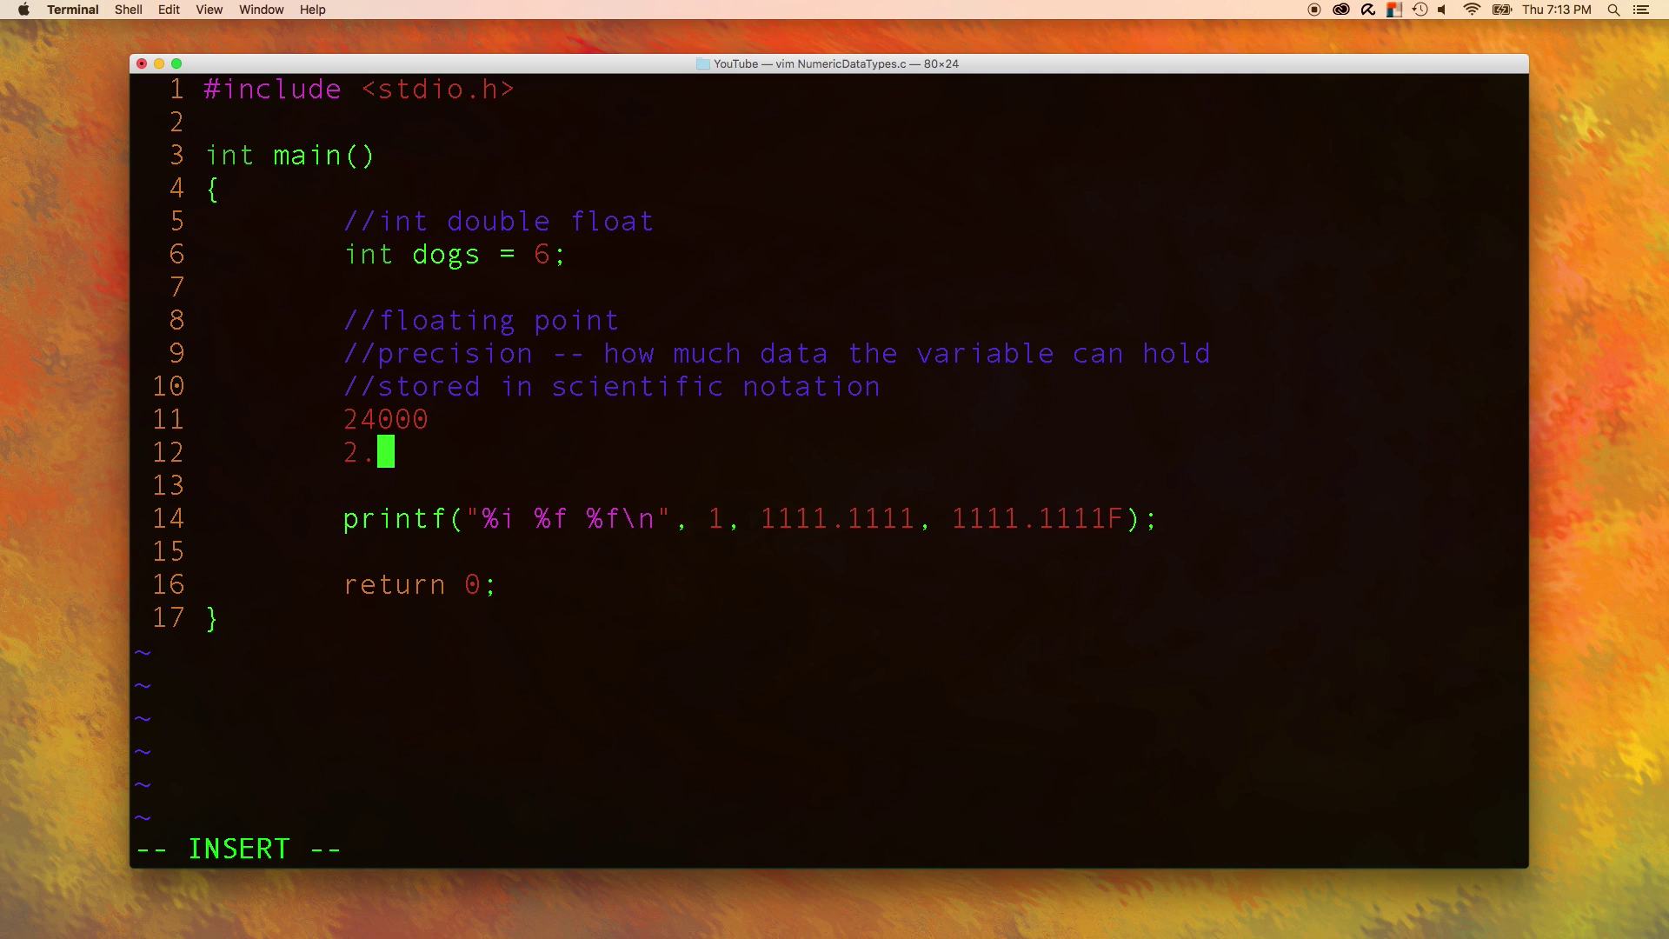
pyautogui.write('4 * 10')
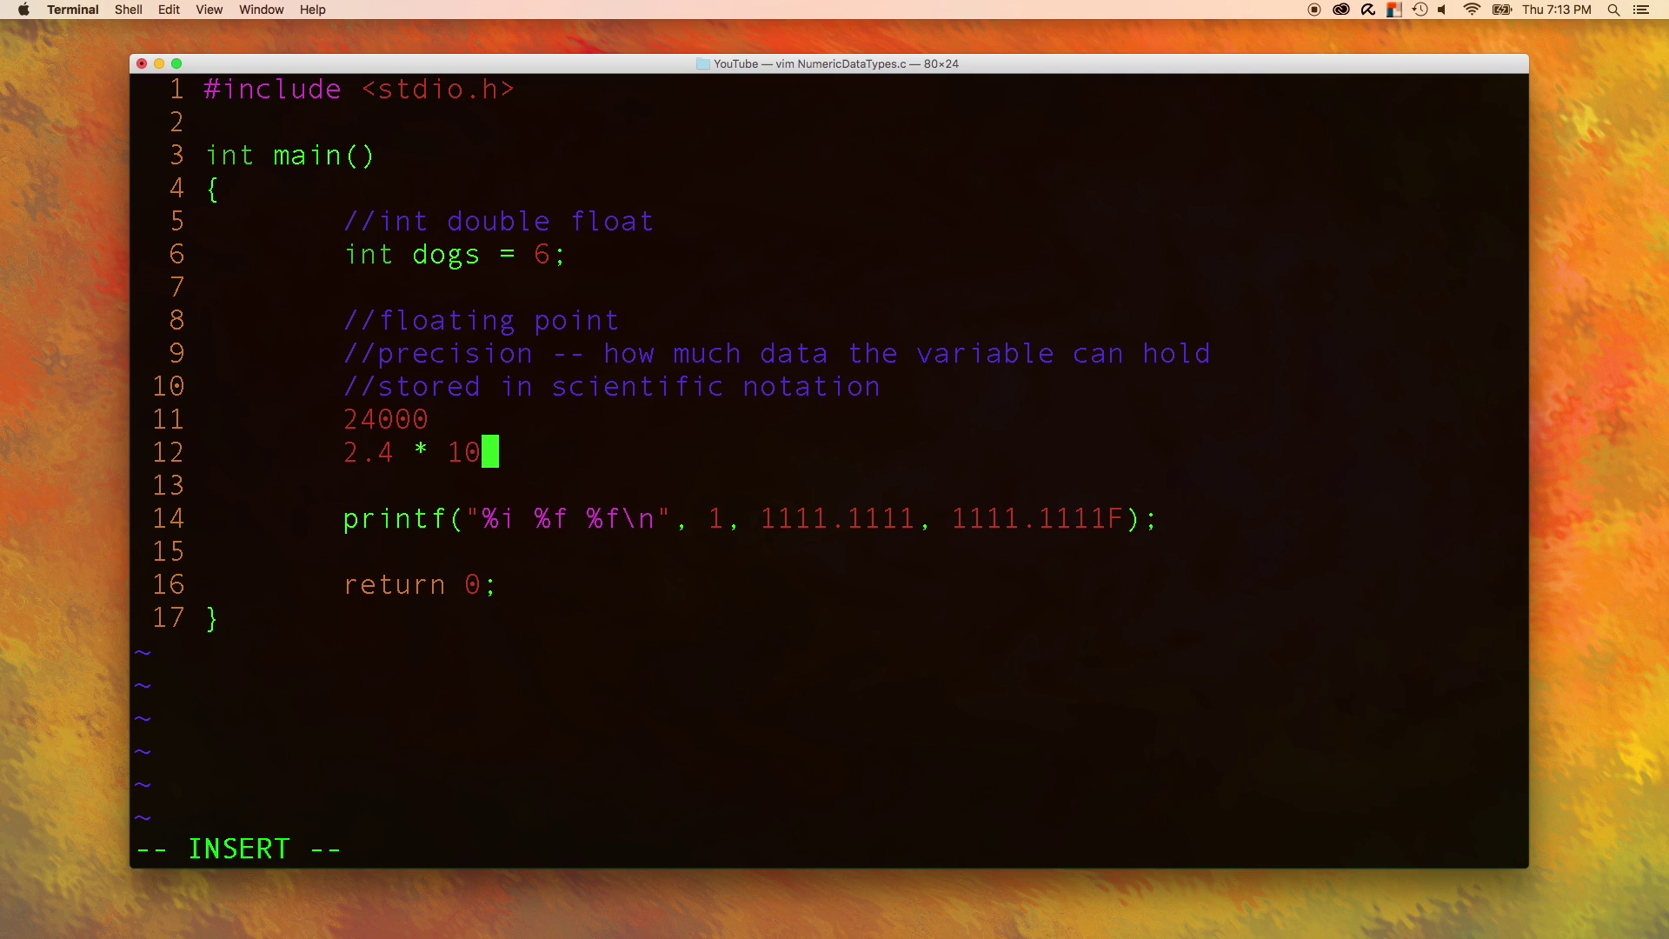
pyautogui.write('^4')
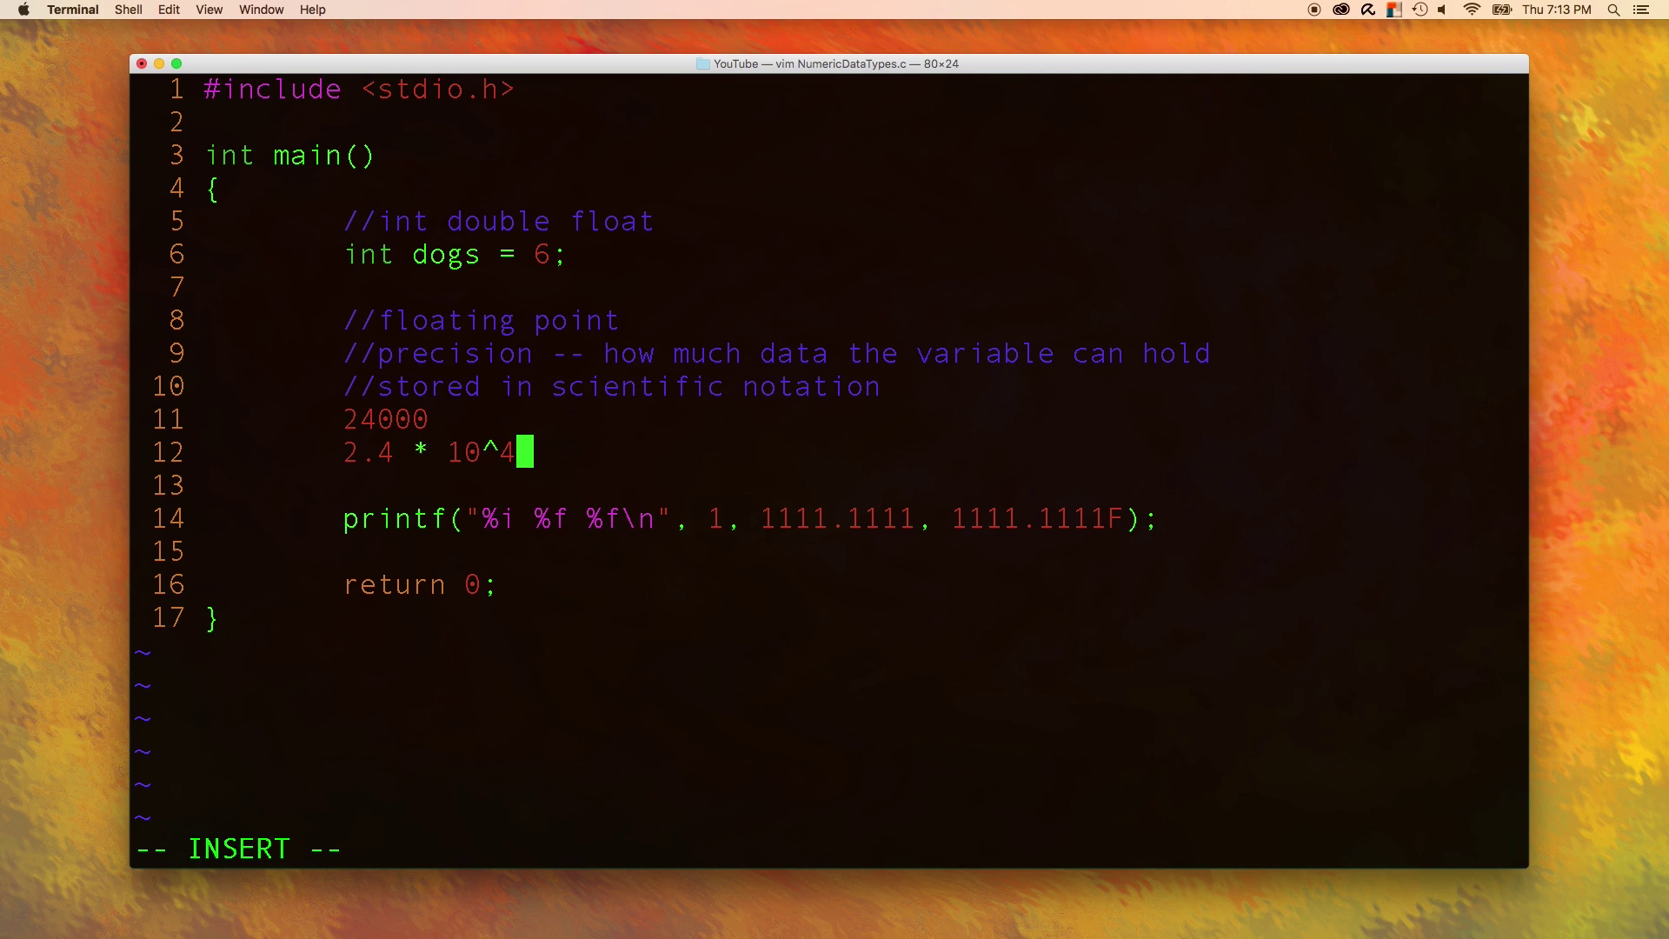
# Correct the 2.4 * 10^4 exponent, then add .000045 and start the 4.5 * 10^-5 line.
pyautogui.press('BackSpace')
pyautogui.write('4')
pyautogui.press('Return')
pyautogui.press('Return')
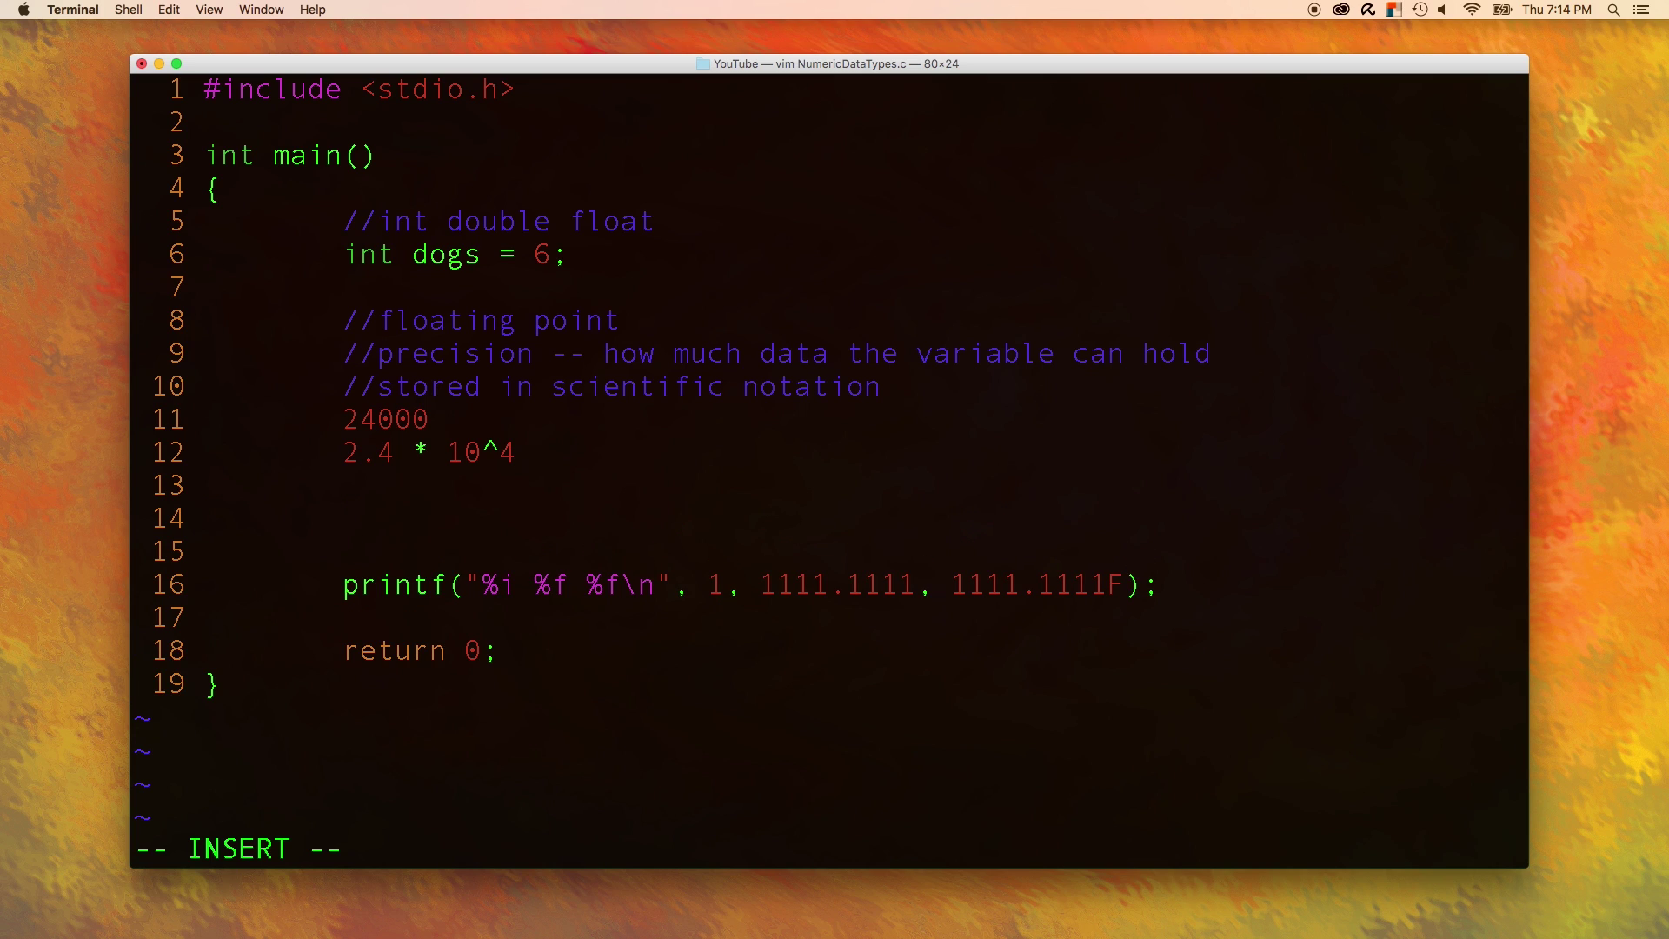
pyautogui.write('.0000')
pyautogui.write('45')
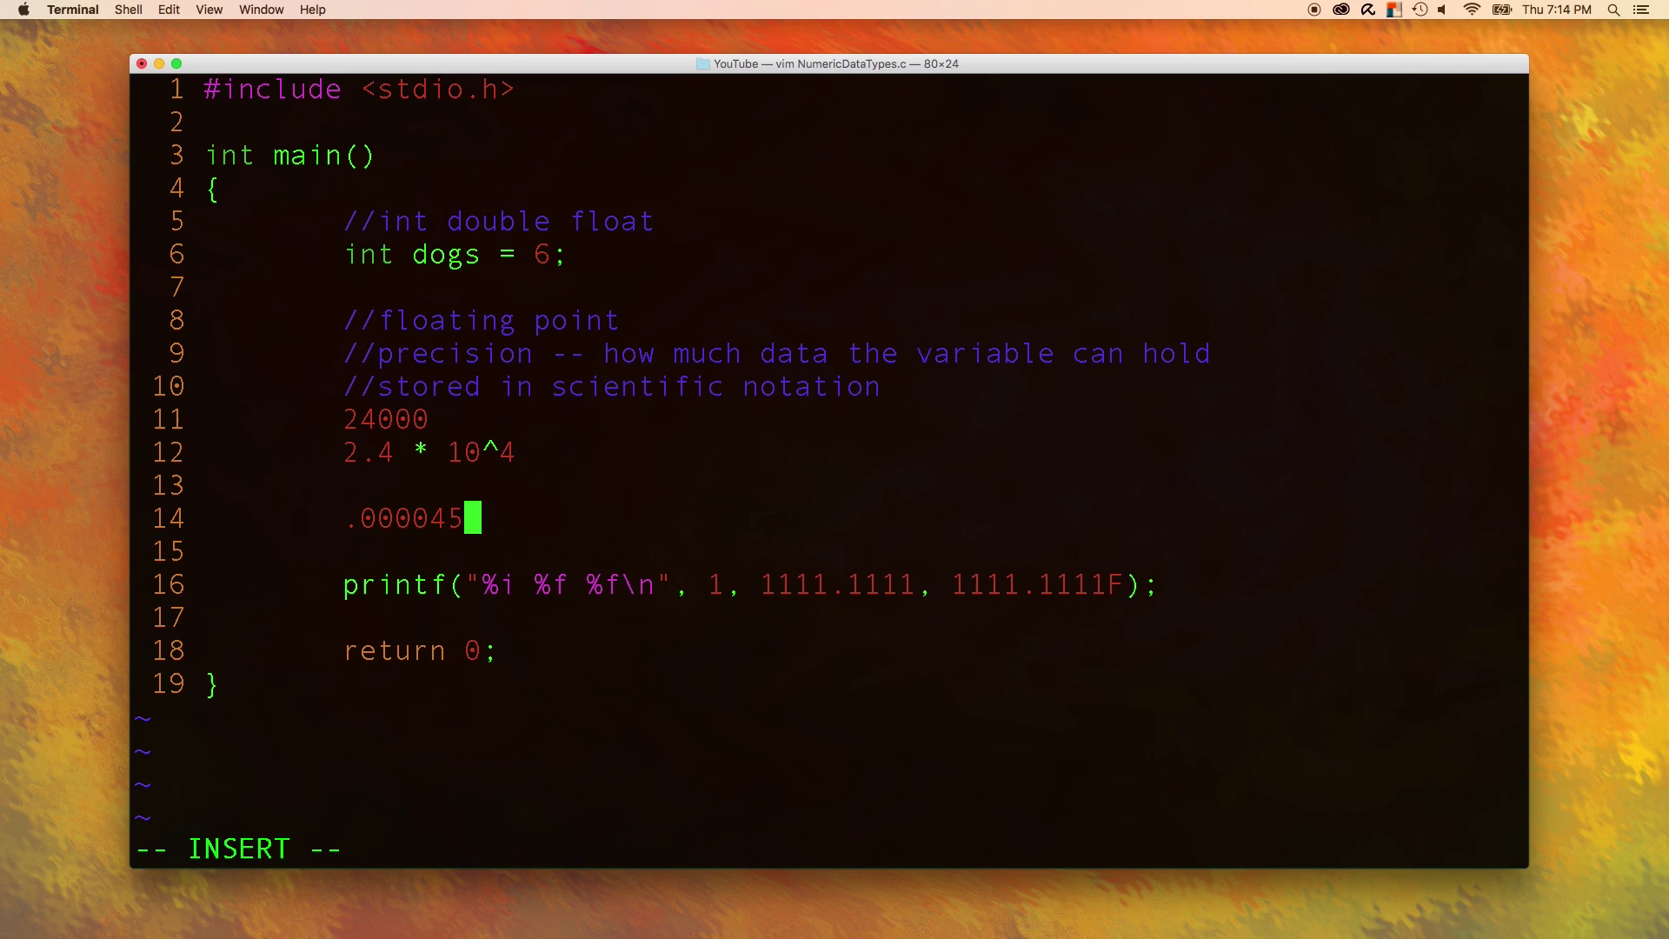
pyautogui.press('Return')
pyautogui.press('Tab')
pyautogui.write('4.')
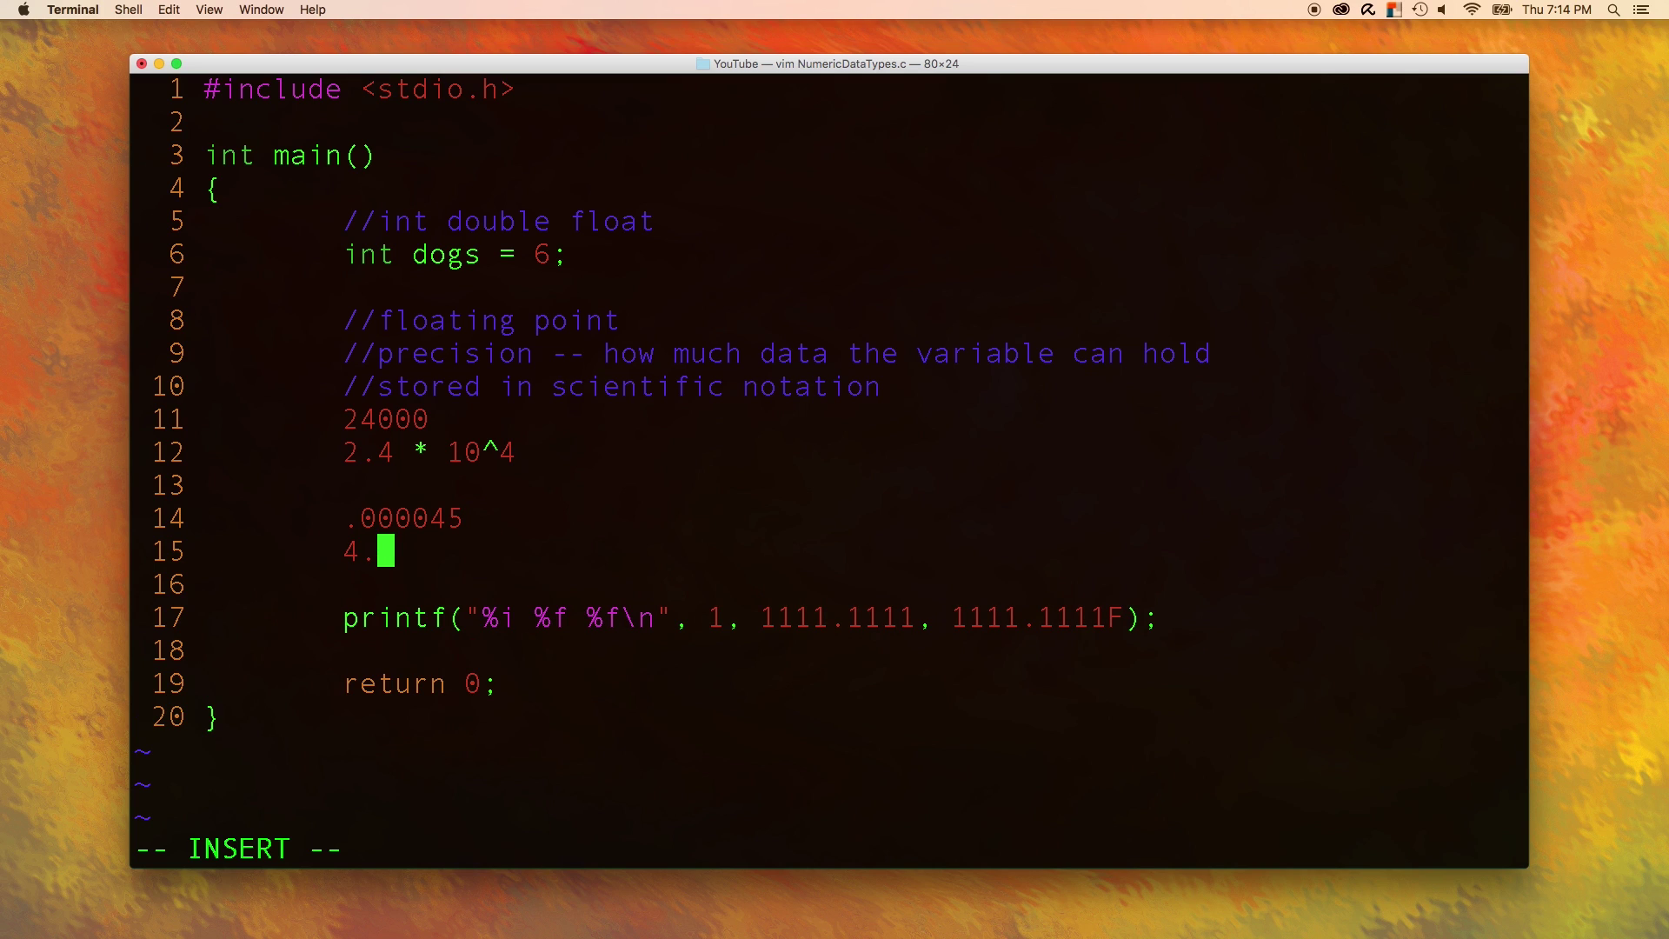
pyautogui.write('5 * 10')
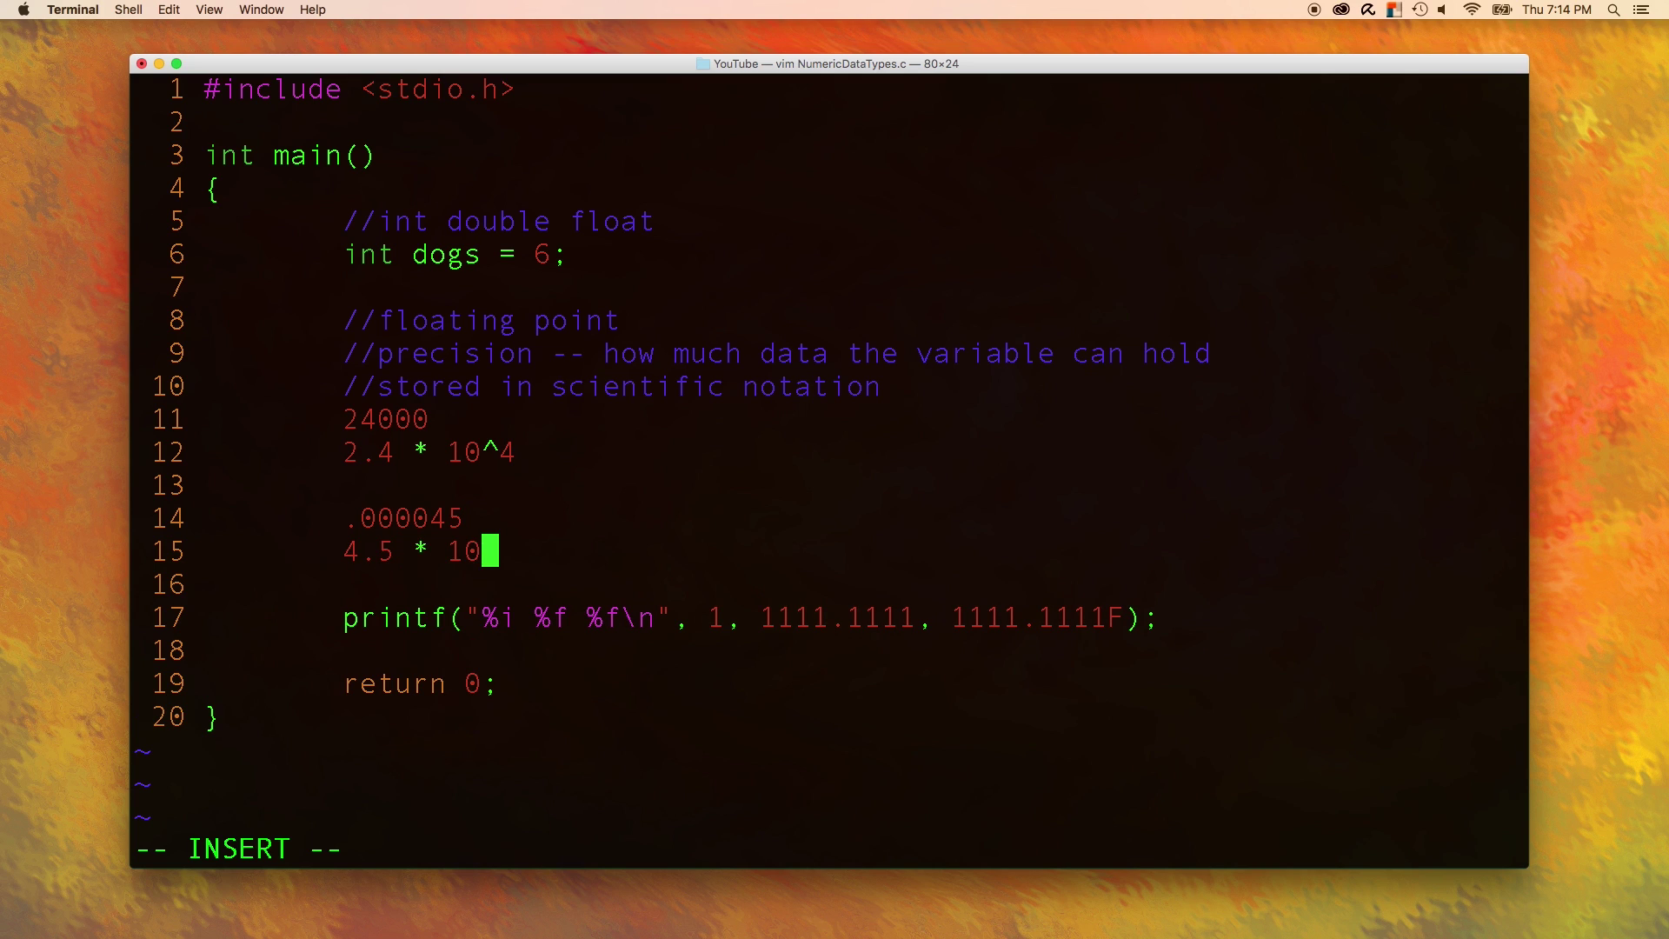
pyautogui.write('^-5')
# Replace the old body with int dogs = 2.5; and a //25000 comment above it.
pyautogui.moveTo(548, 551); pyautogui.dragTo(326, 550)
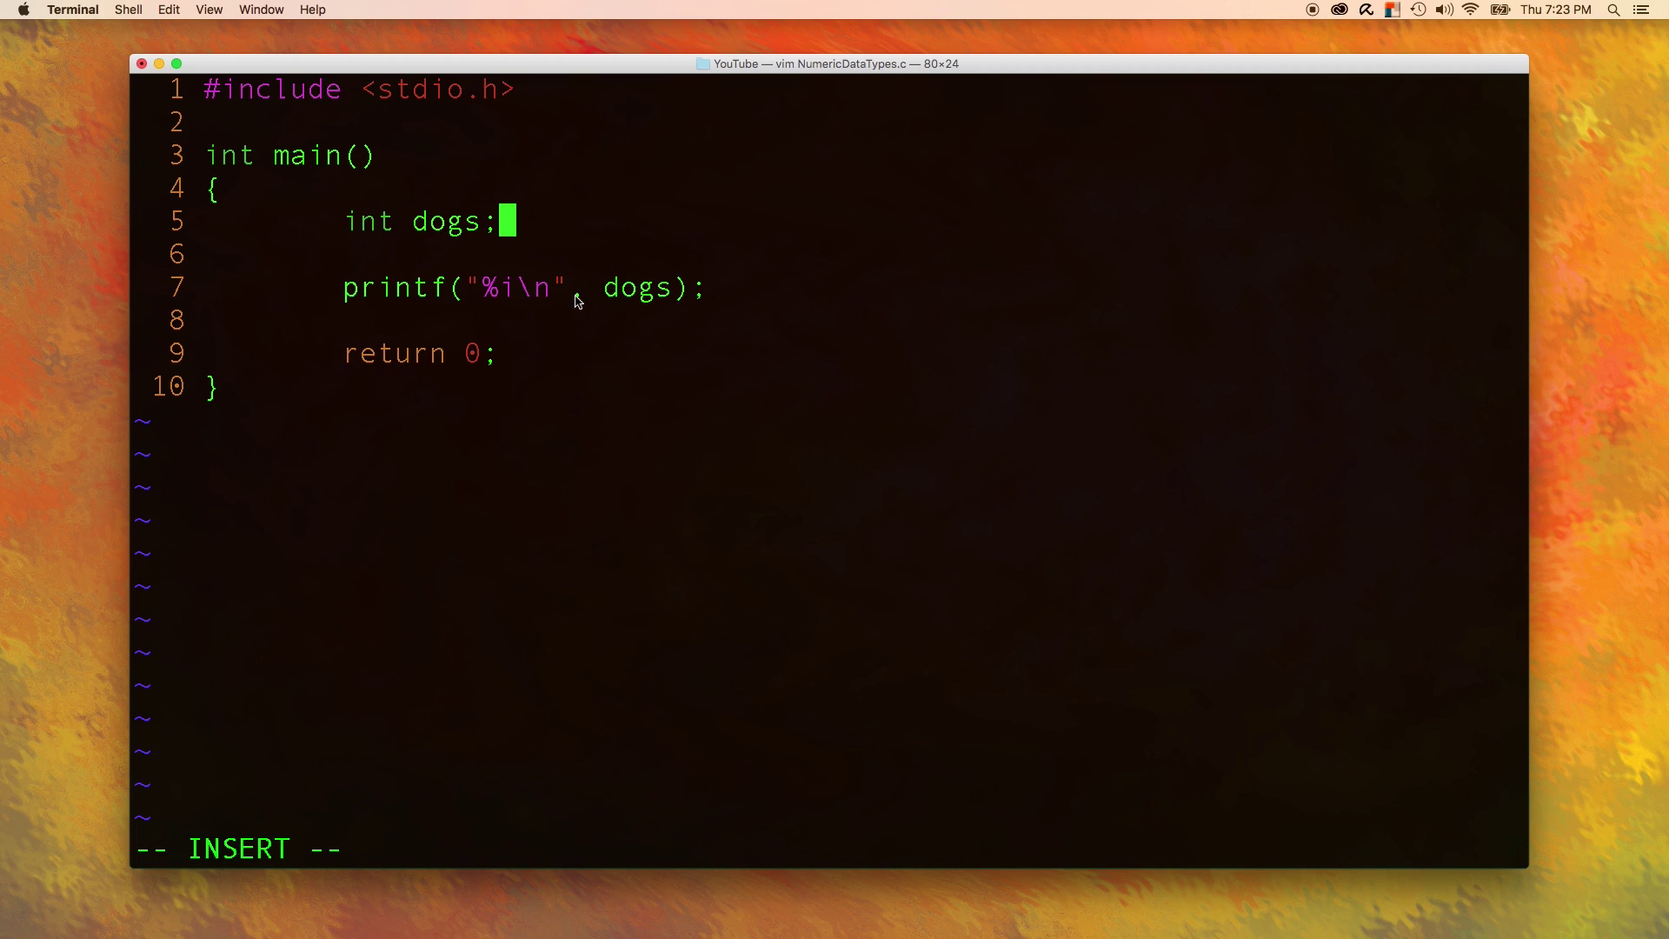
pyautogui.press('BackSpace')
pyautogui.write('=')
pyautogui.press('Escape')
pyautogui.press('O')
pyautogui.press('Tab')
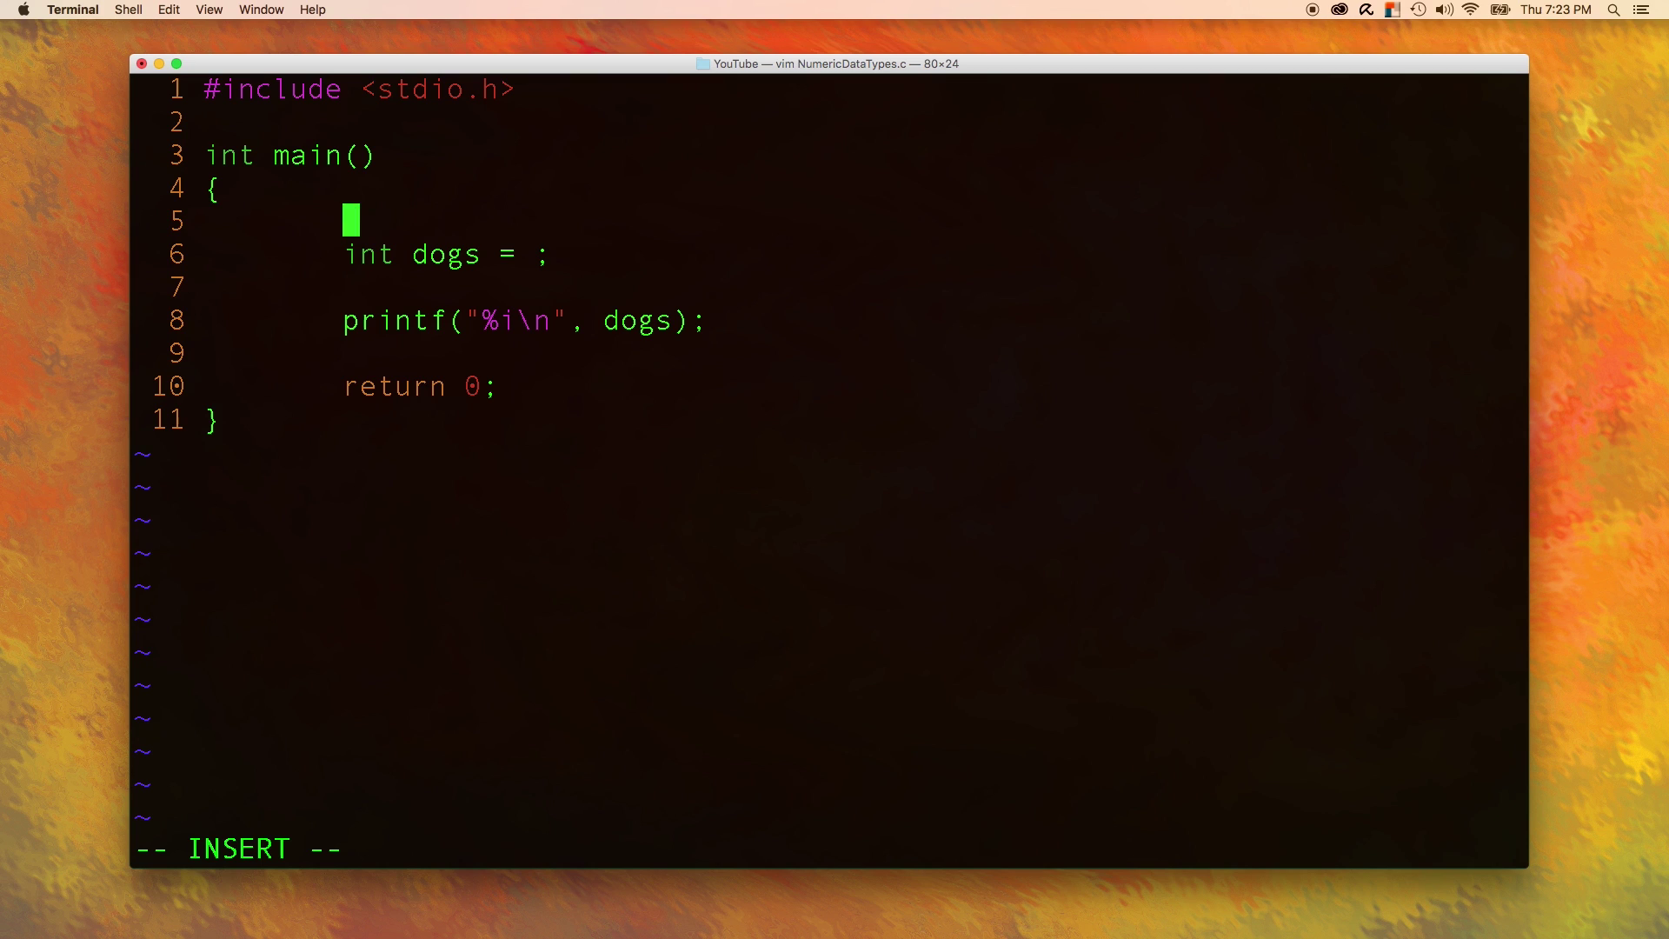
pyautogui.write('//25000')
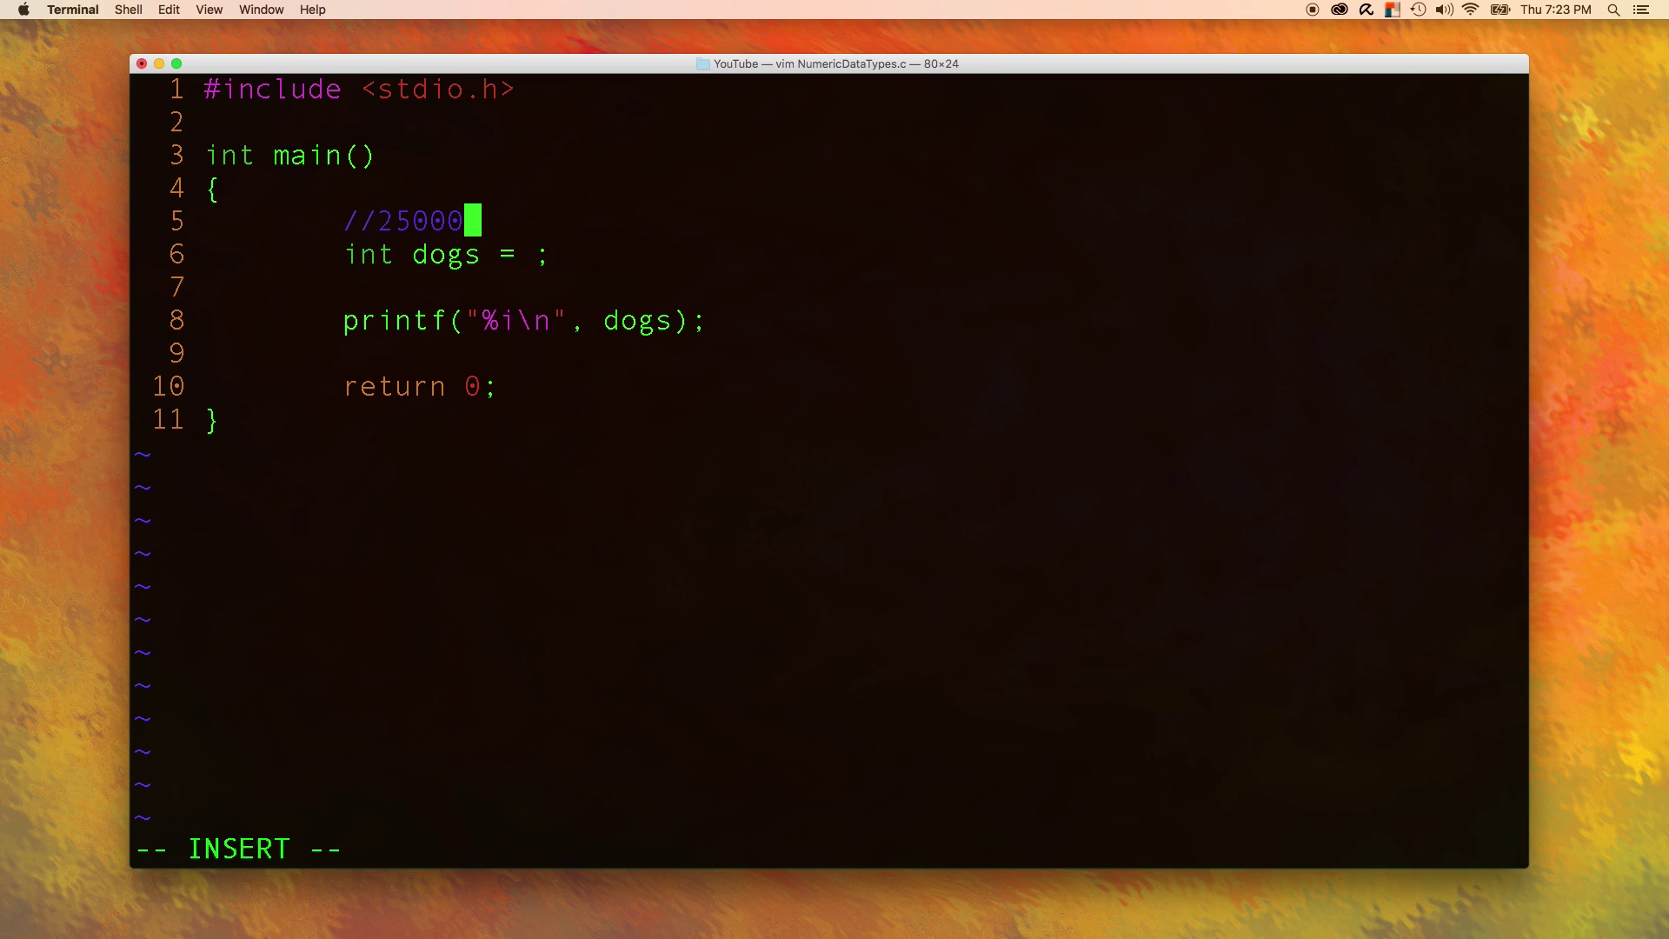
pyautogui.press('Down')
pyautogui.write('2.5')
pyautogui.write('e')
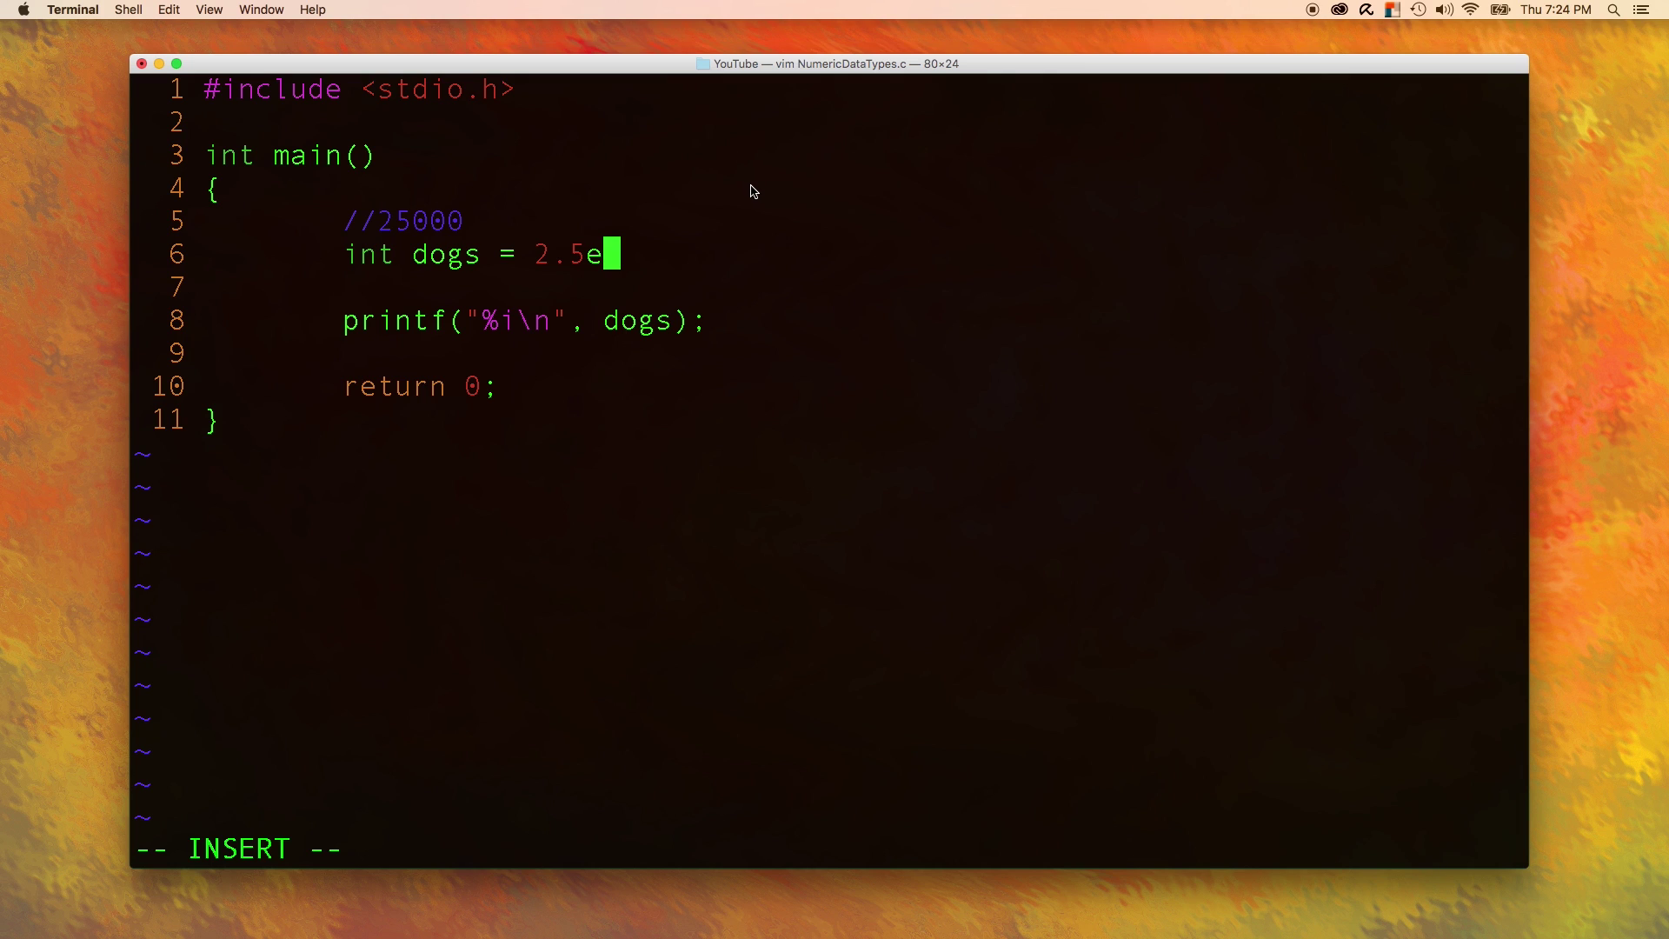
pyautogui.write('4')
# Write dogs as 2.5e4, compile with gcc NumericDataTypes.c, and run ./a.out.
pyautogui.press('Escape')
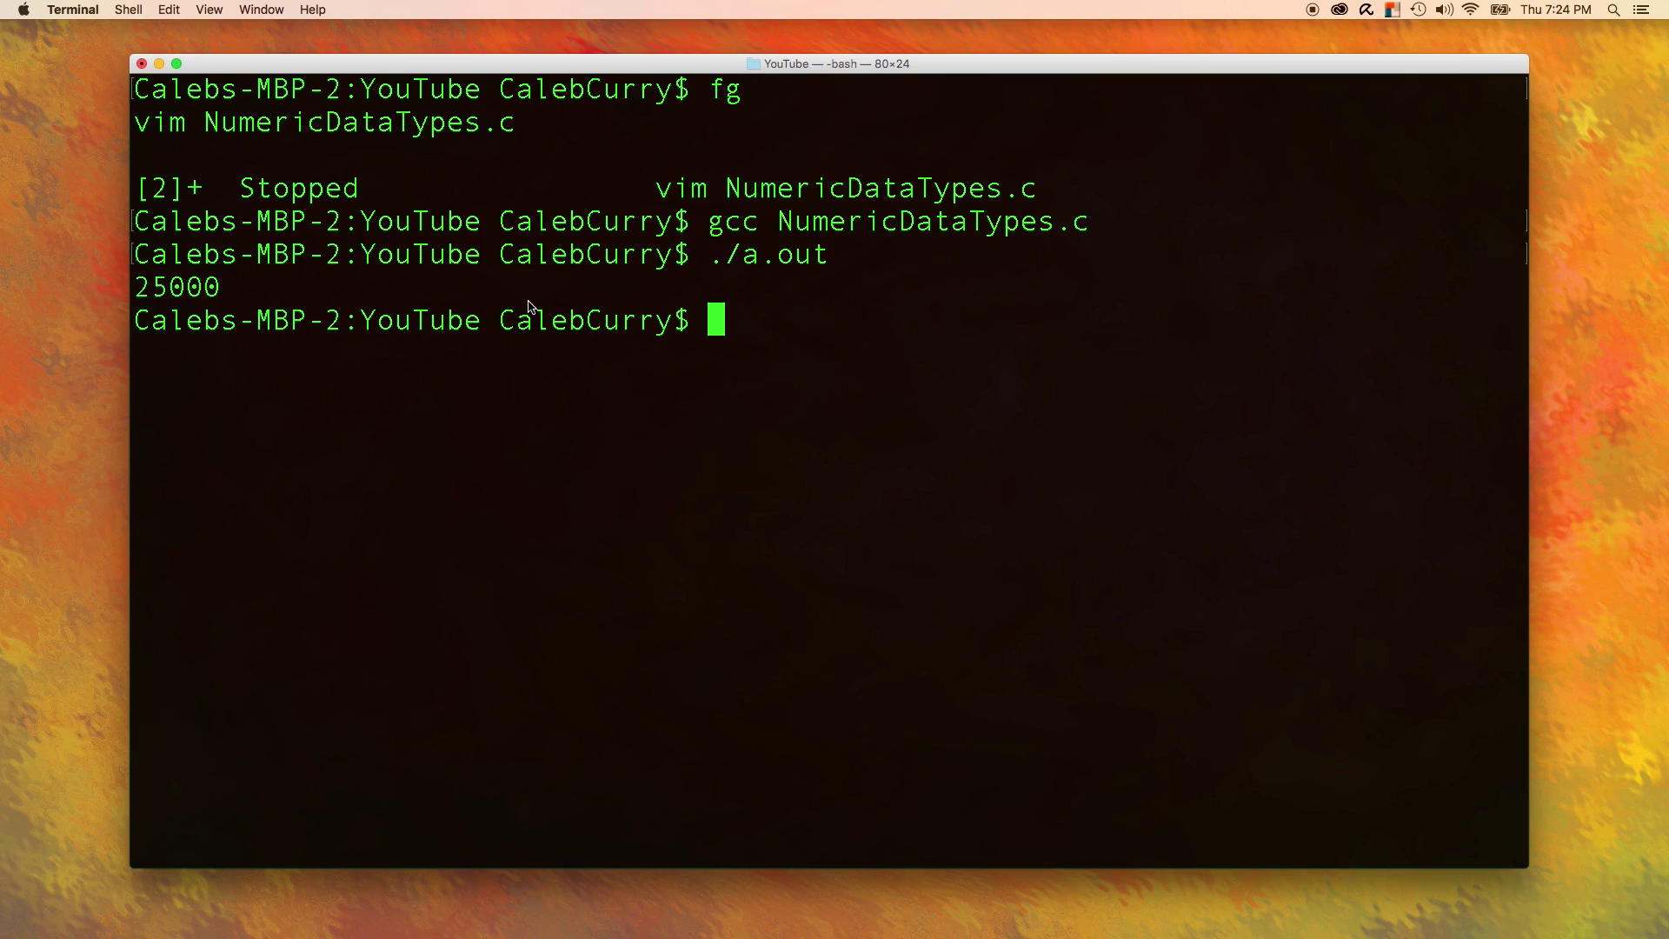
pyautogui.write('fg')
# Resume vim with fg and append //hardcoding :( after int dogs = 2.5e4;.
pyautogui.press('Return')
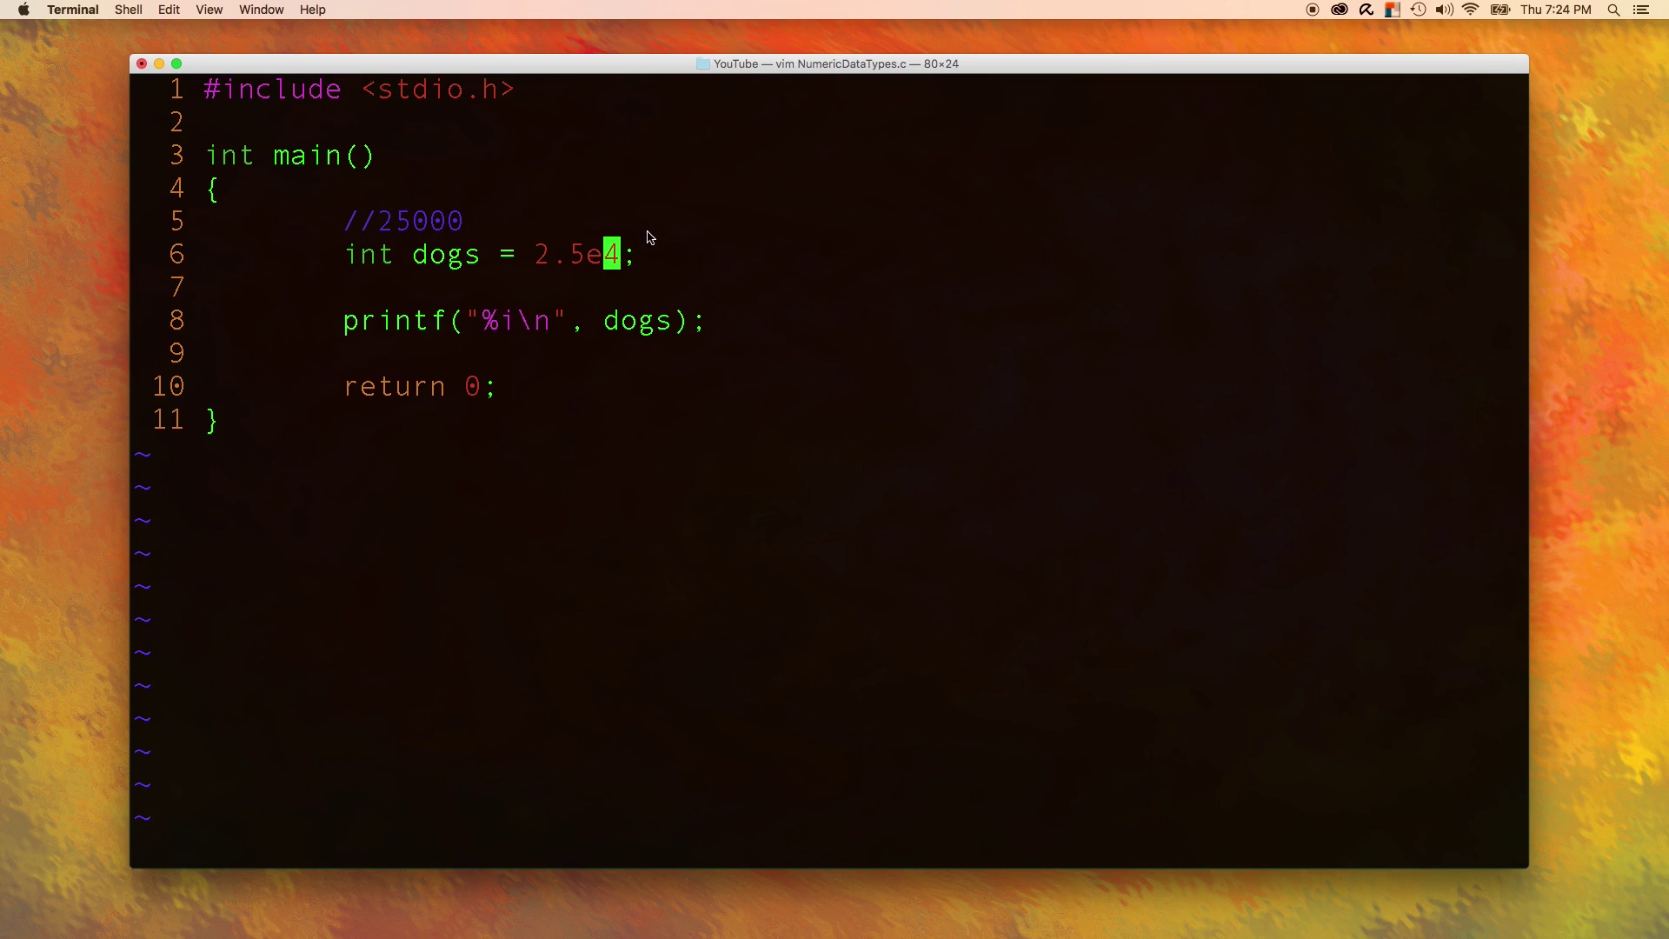
pyautogui.moveTo(616, 254); pyautogui.dragTo(540, 258)
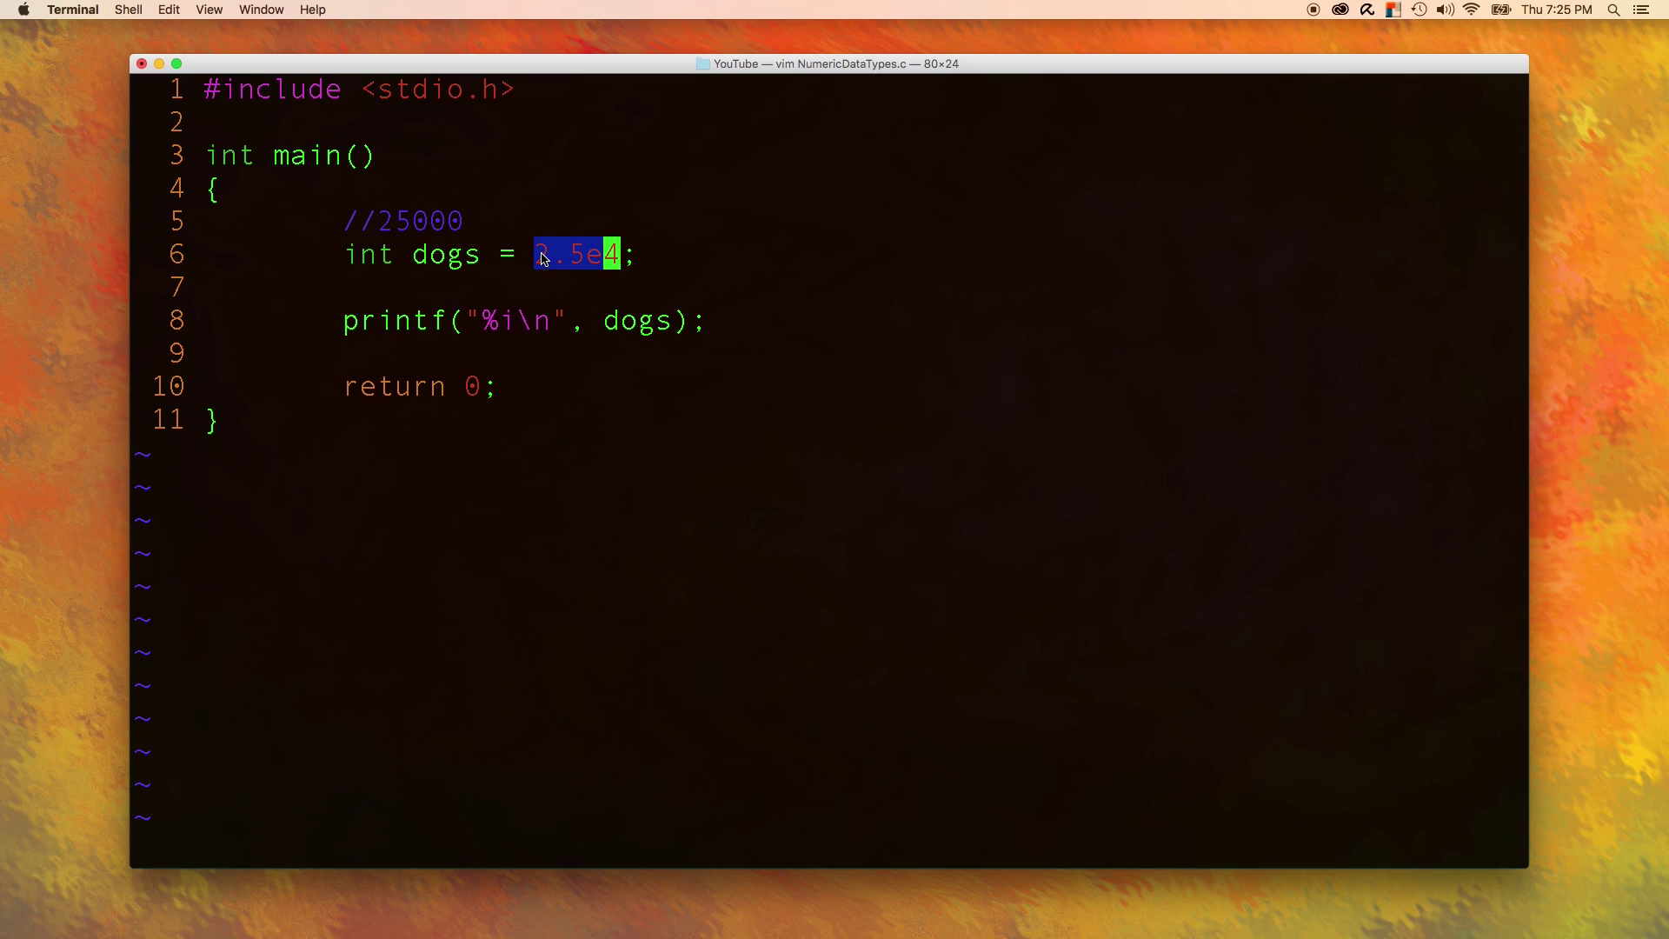
pyautogui.click(651, 260)
pyautogui.write('A  //h')
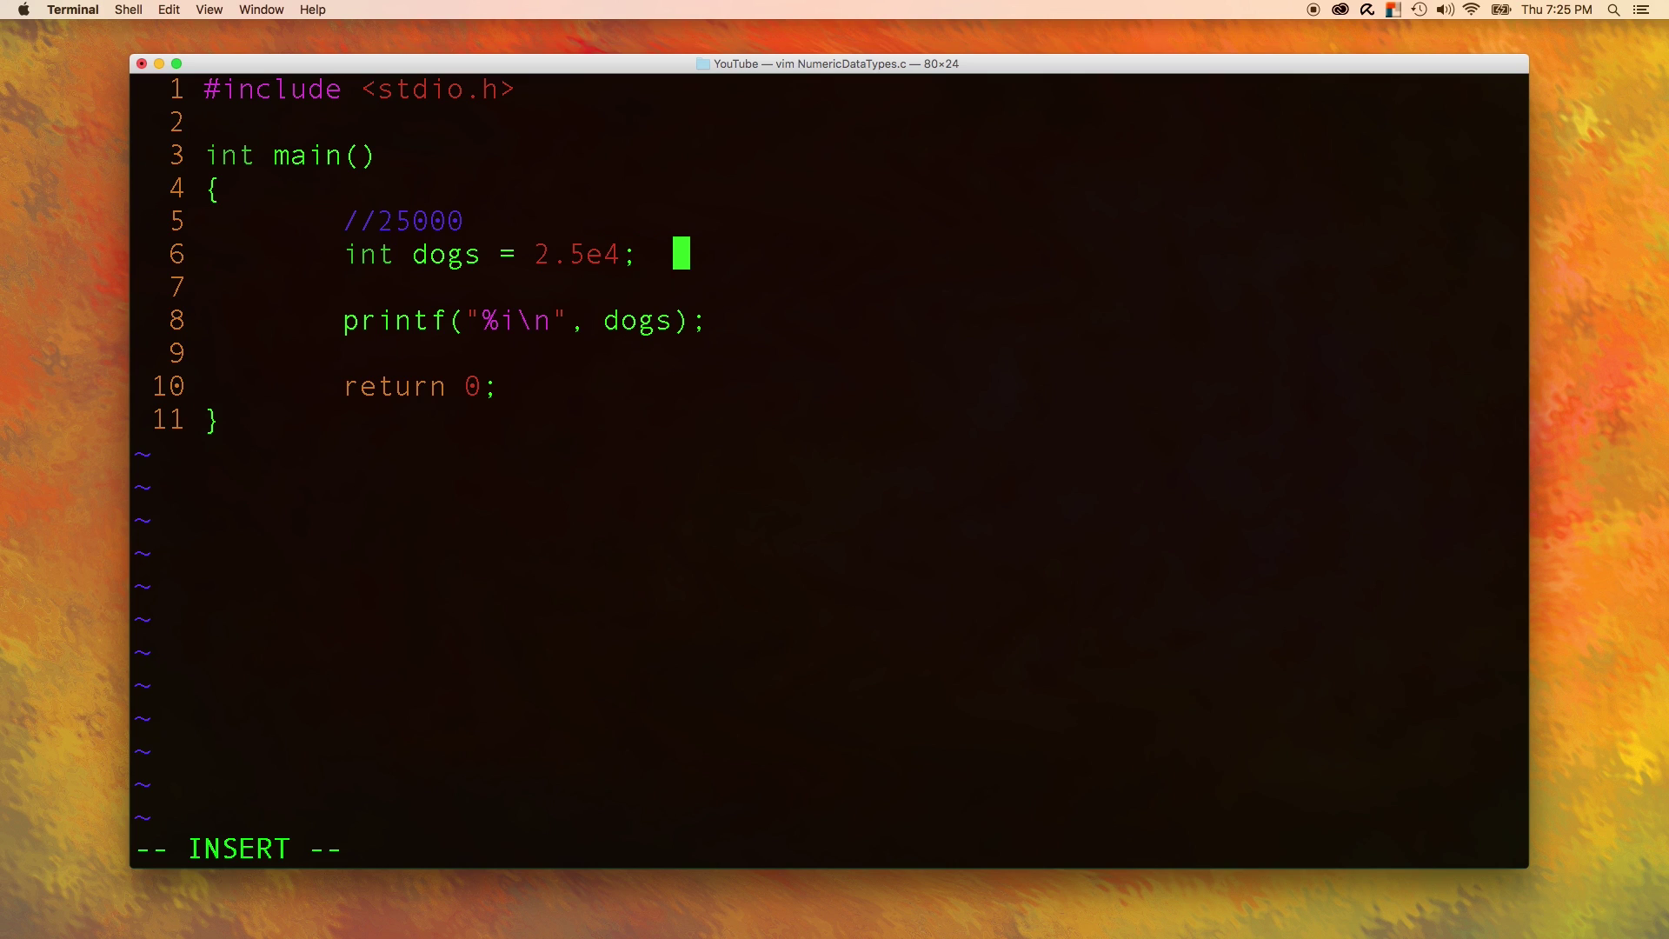
pyautogui.write('ardcoding ')
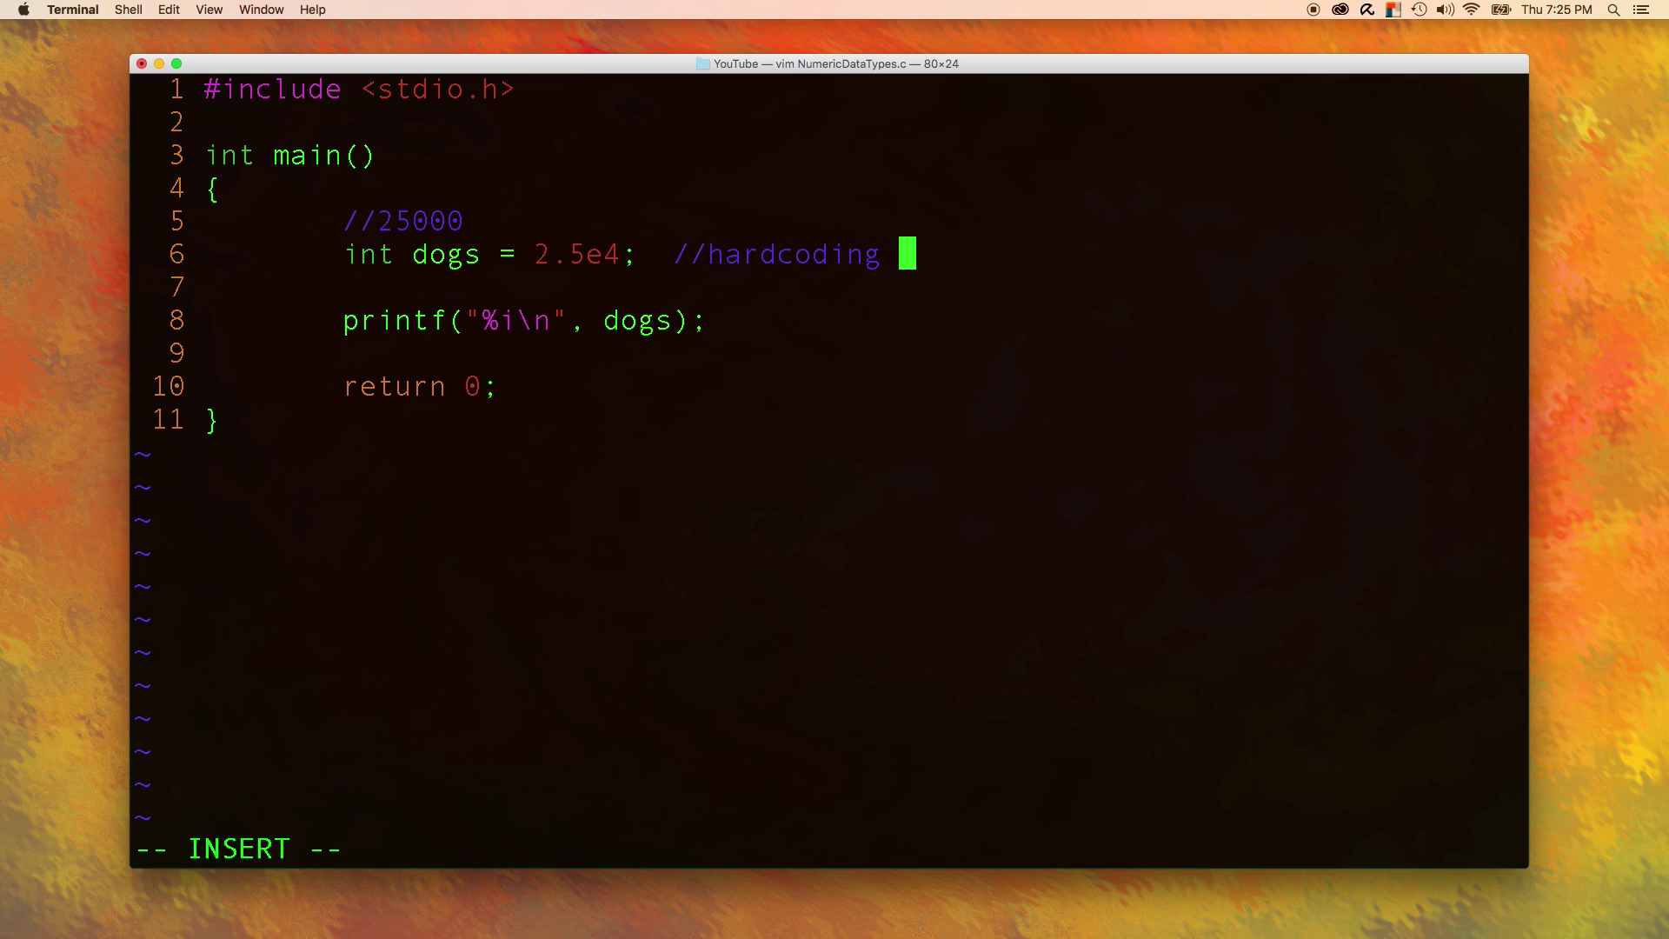
pyautogui.write(':(')
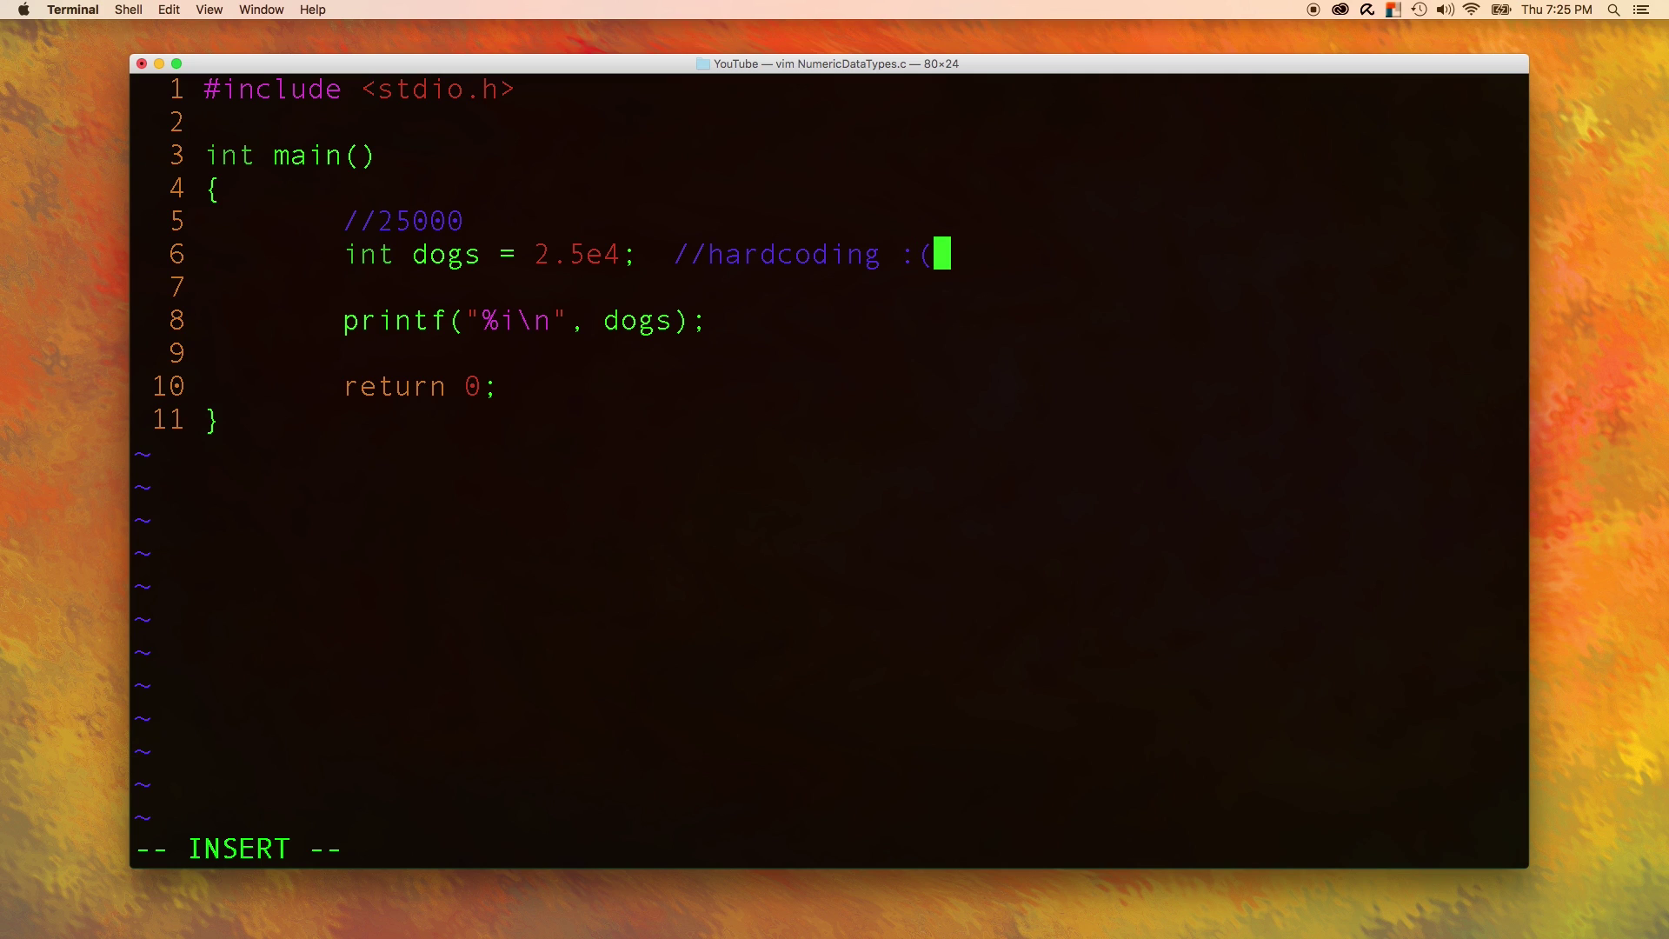